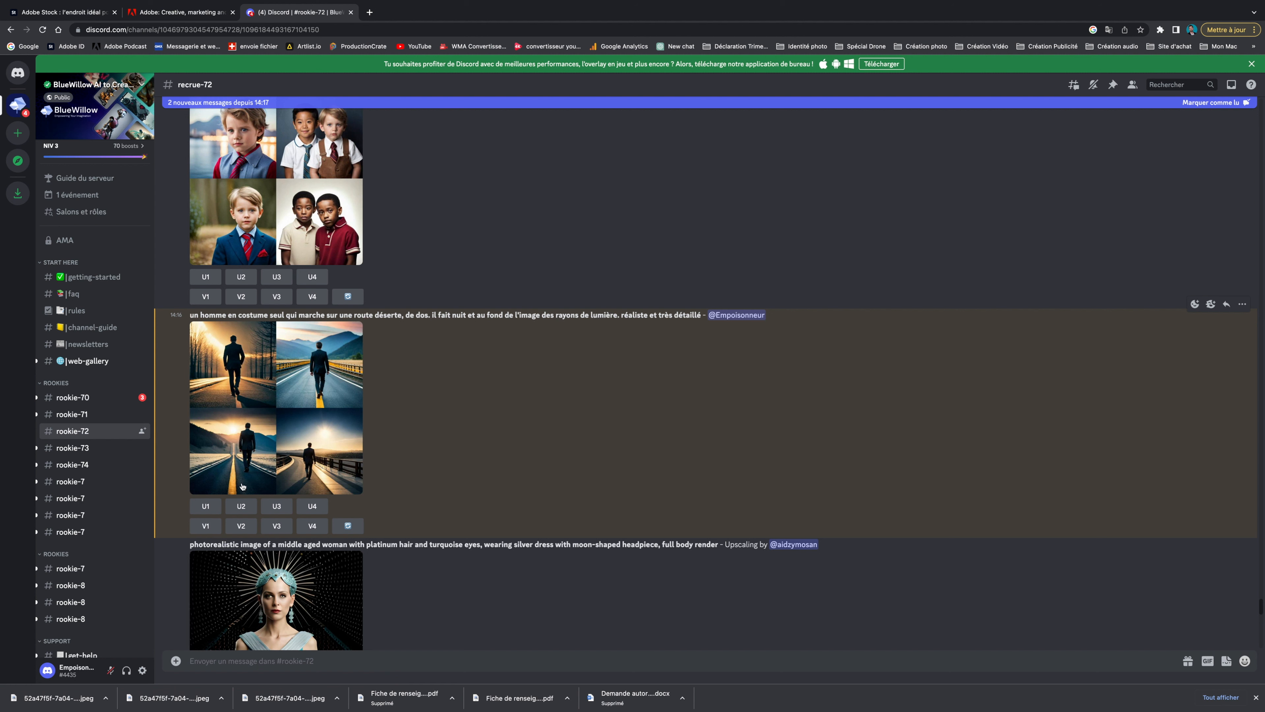
Upscale the first variant of the man in a suit on the deserted road and open the result full size in the browser
{"action": "left_click", "coordinate": [206, 506]}
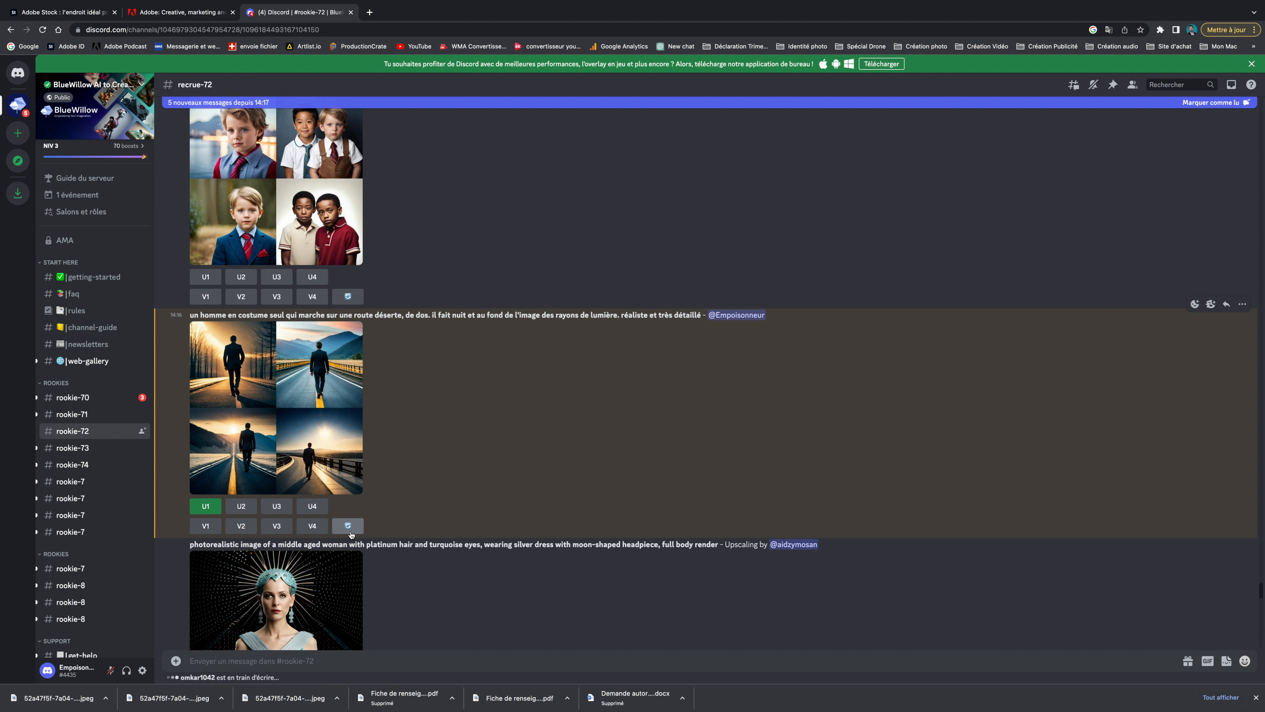
{"action": "scroll", "coordinate": [351, 534], "scroll_direction": "down", "scroll_amount": 20}
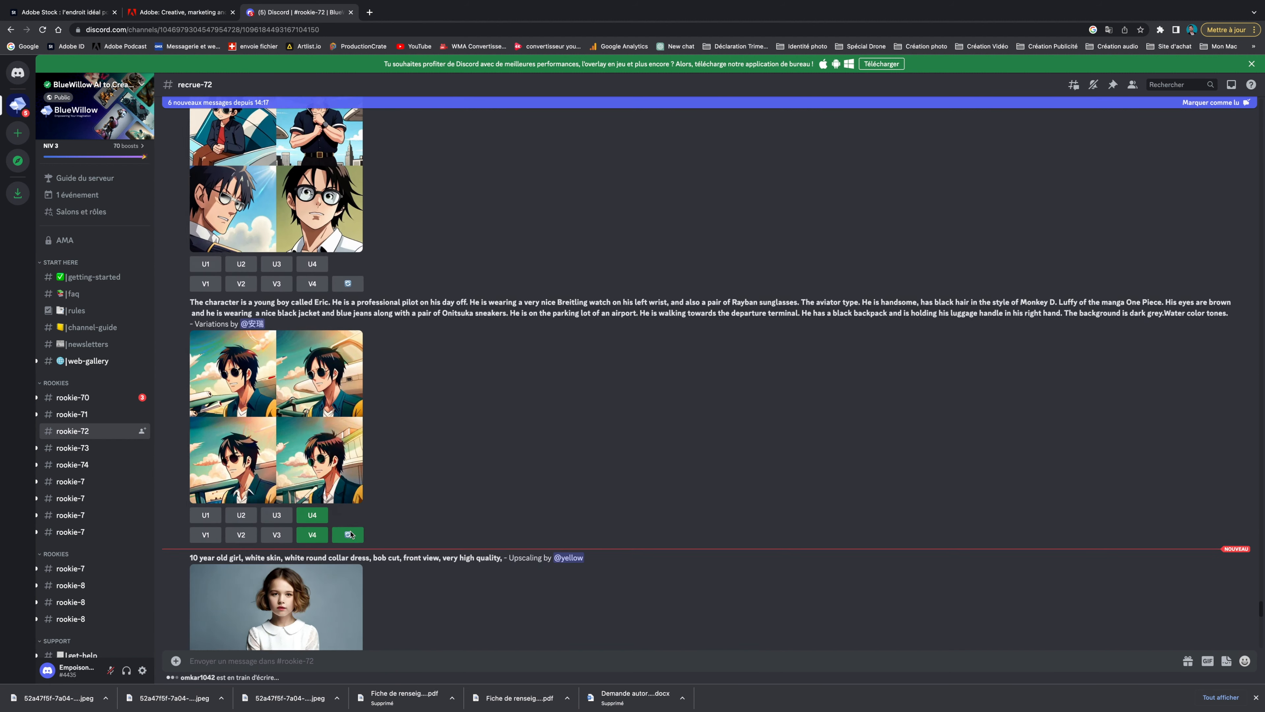
{"action": "scroll", "coordinate": [351, 534], "scroll_direction": "down", "scroll_amount": 15}
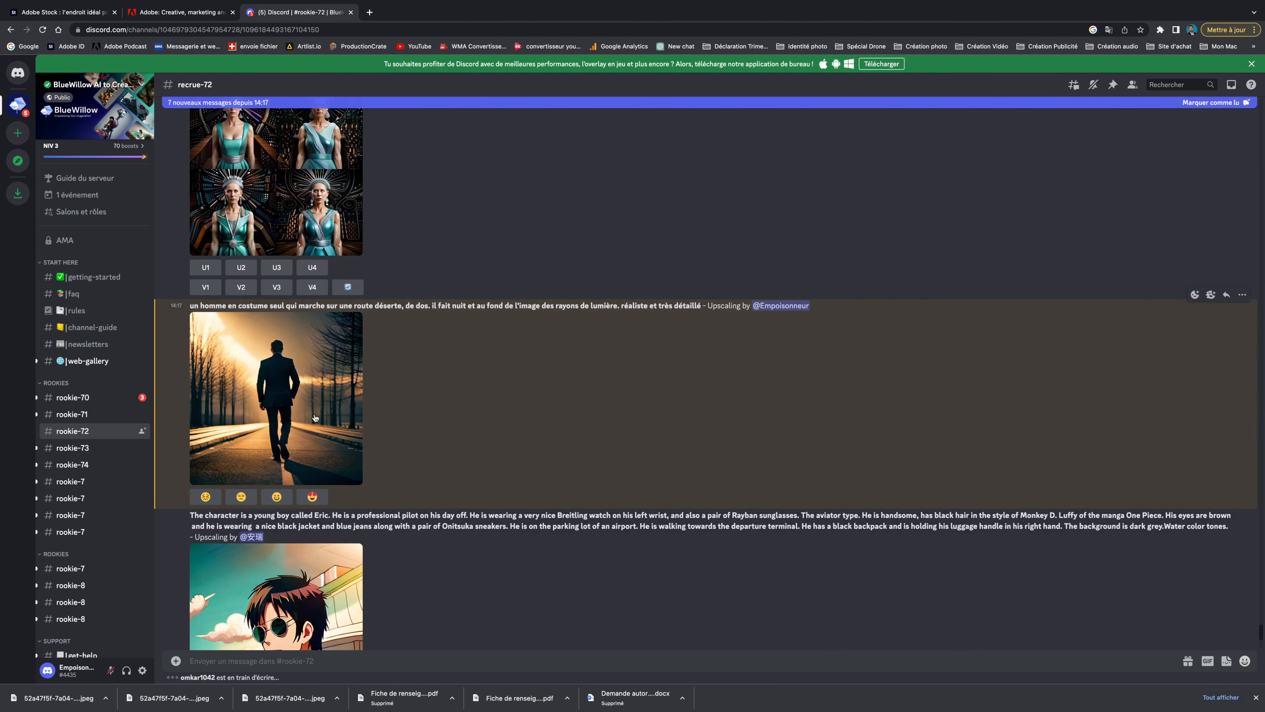
{"action": "left_click", "coordinate": [312, 413]}
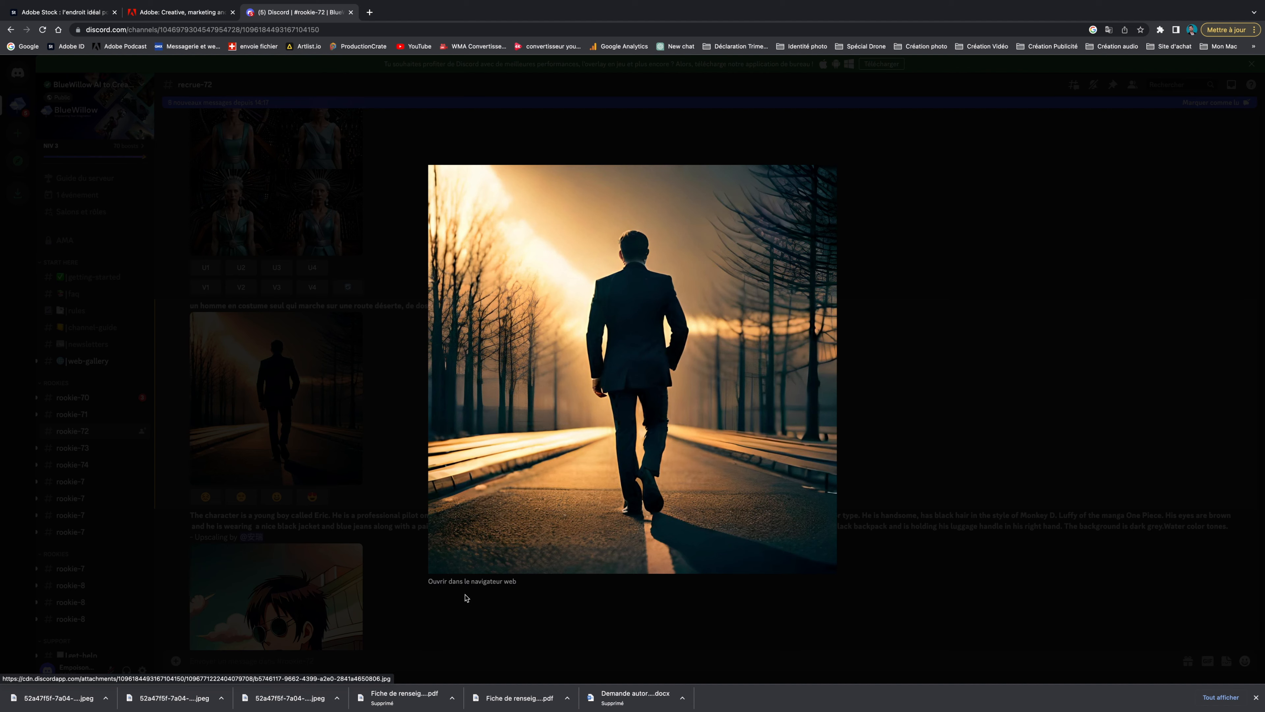
{"action": "left_click", "coordinate": [473, 582]}
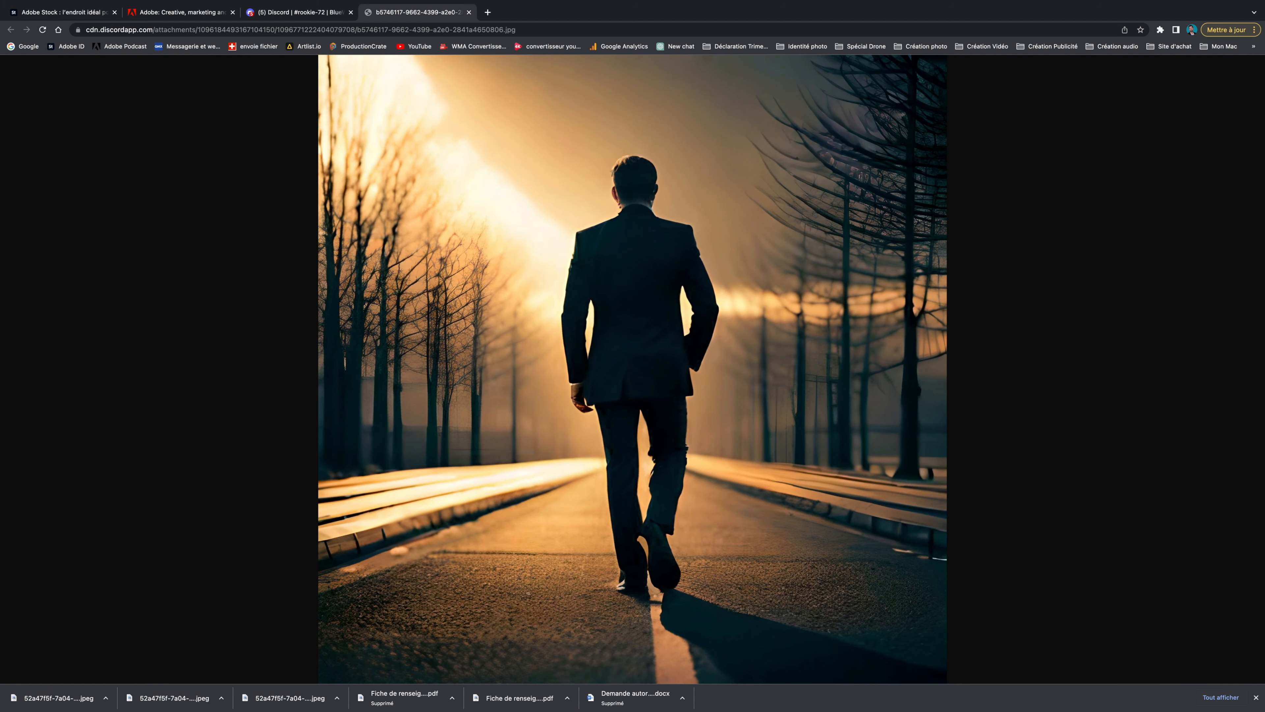
Save the upscaled image to the Bureau folder and close its browser tab and preview
{"action": "right_click", "coordinate": [574, 392]}
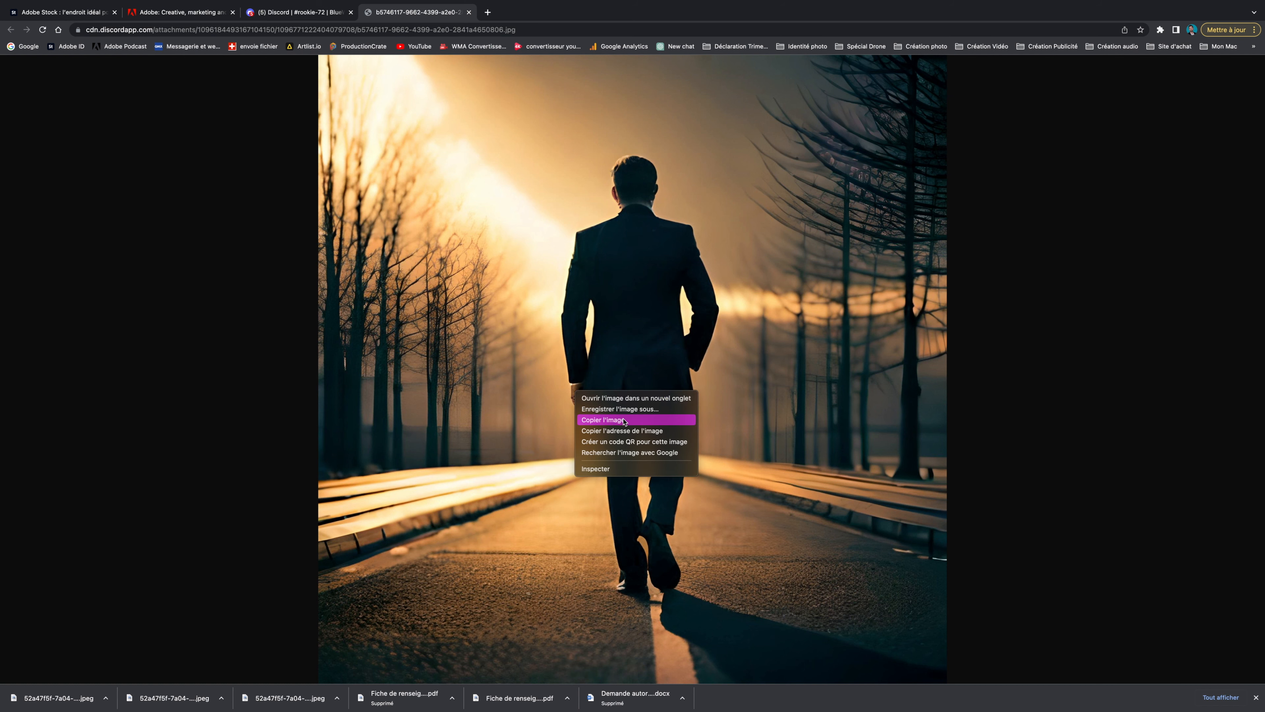
{"action": "left_click", "coordinate": [630, 410]}
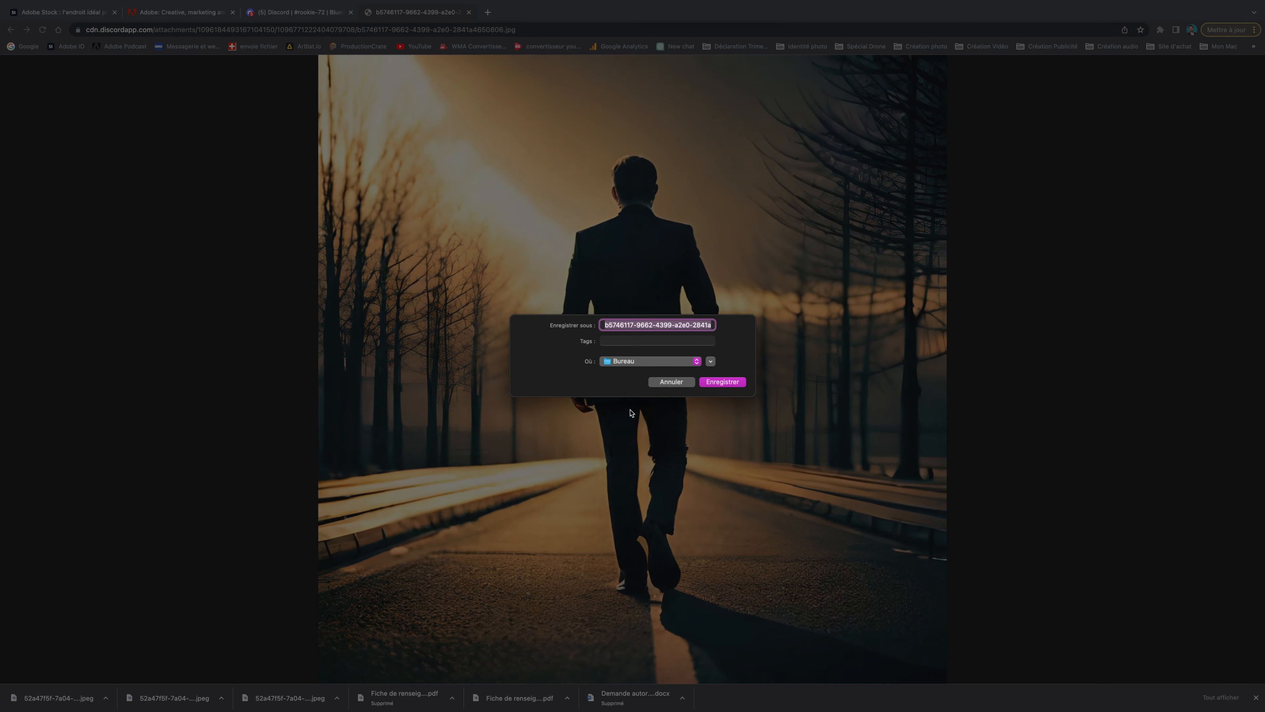
{"action": "left_click", "coordinate": [726, 384]}
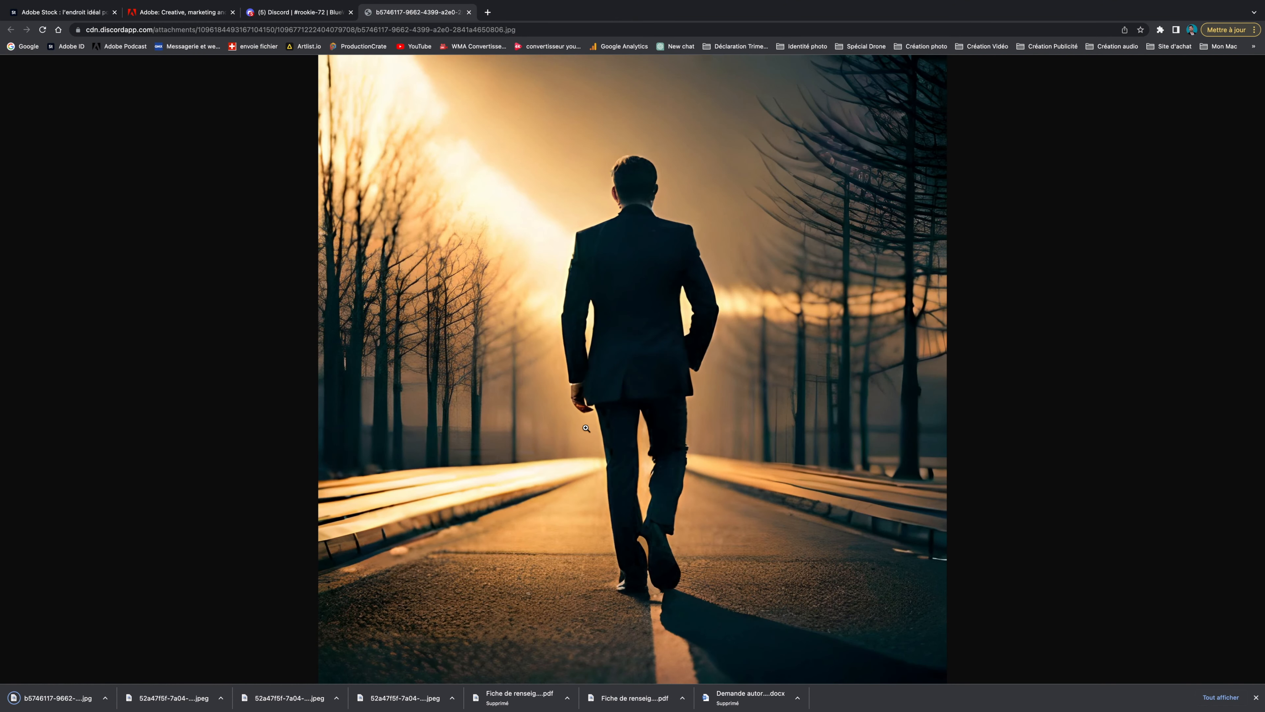
{"action": "left_click", "coordinate": [469, 13]}
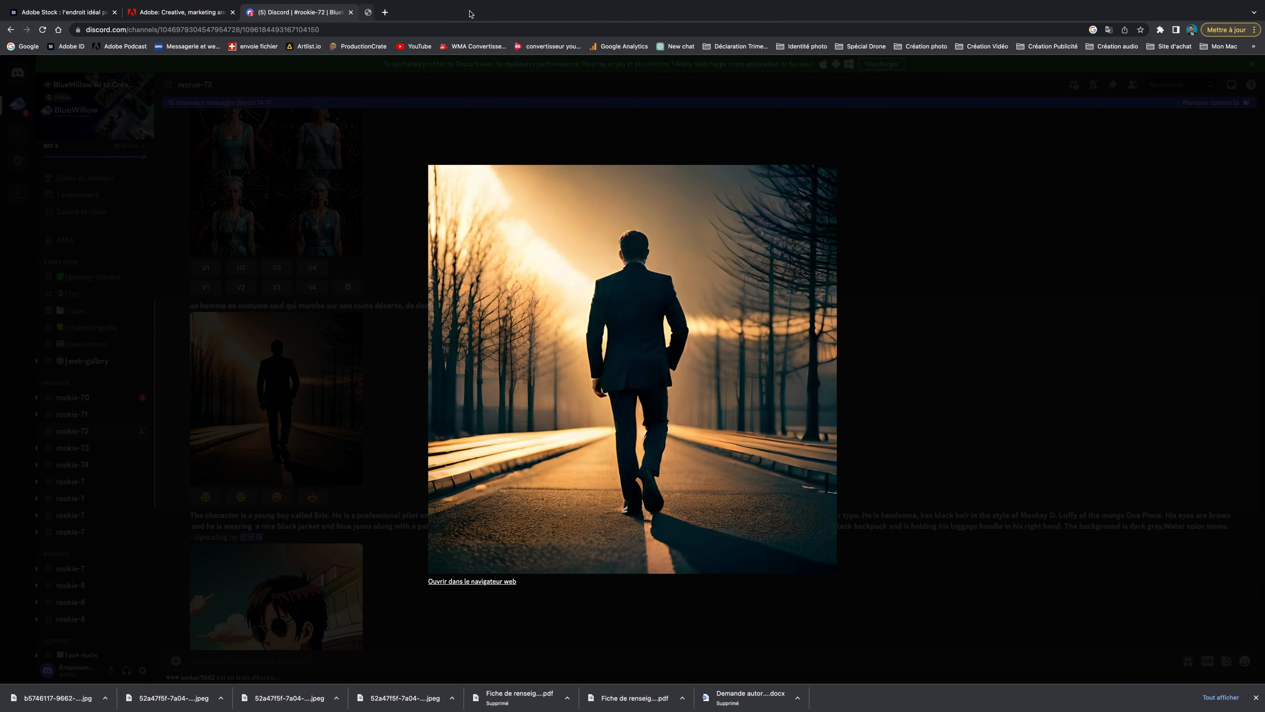
{"action": "key", "text": "Escape"}
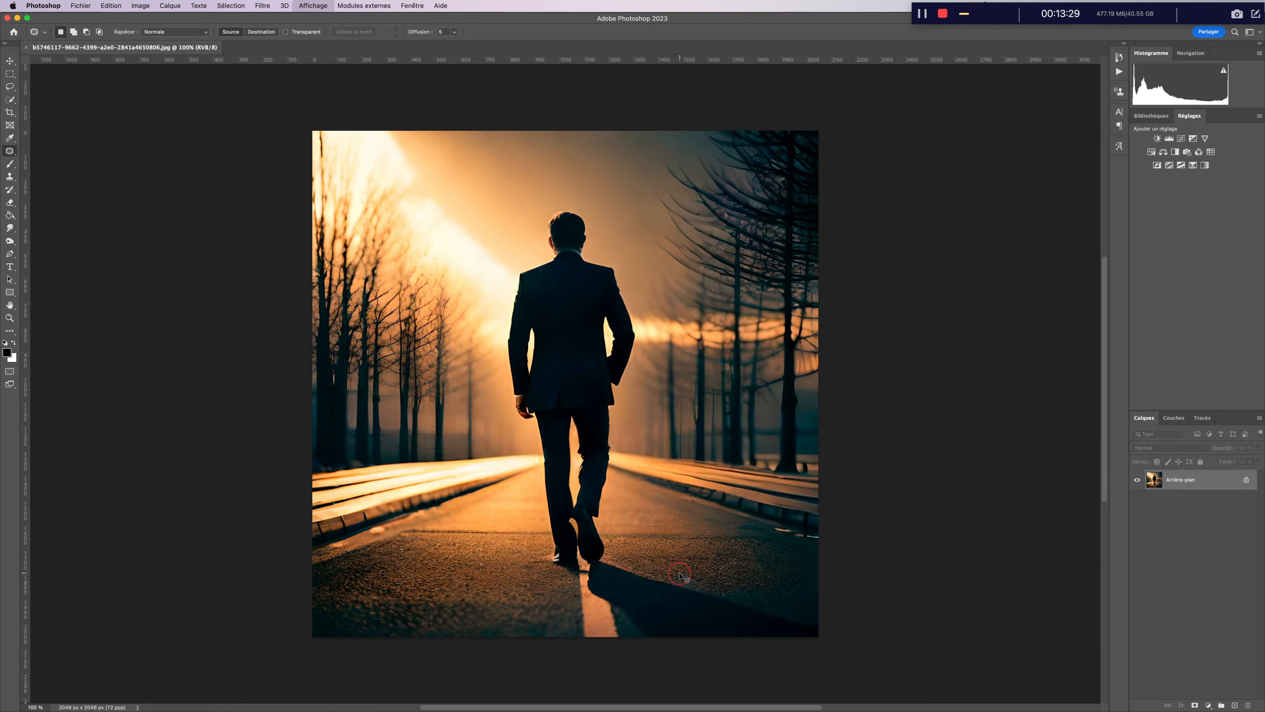
In Photoshop, retouch the man's hand and sleeve edge with small brush and clone strokes at 300% zoom
{"action": "key", "text": "super+plus"}
{"action": "key", "text": "super+plus"}
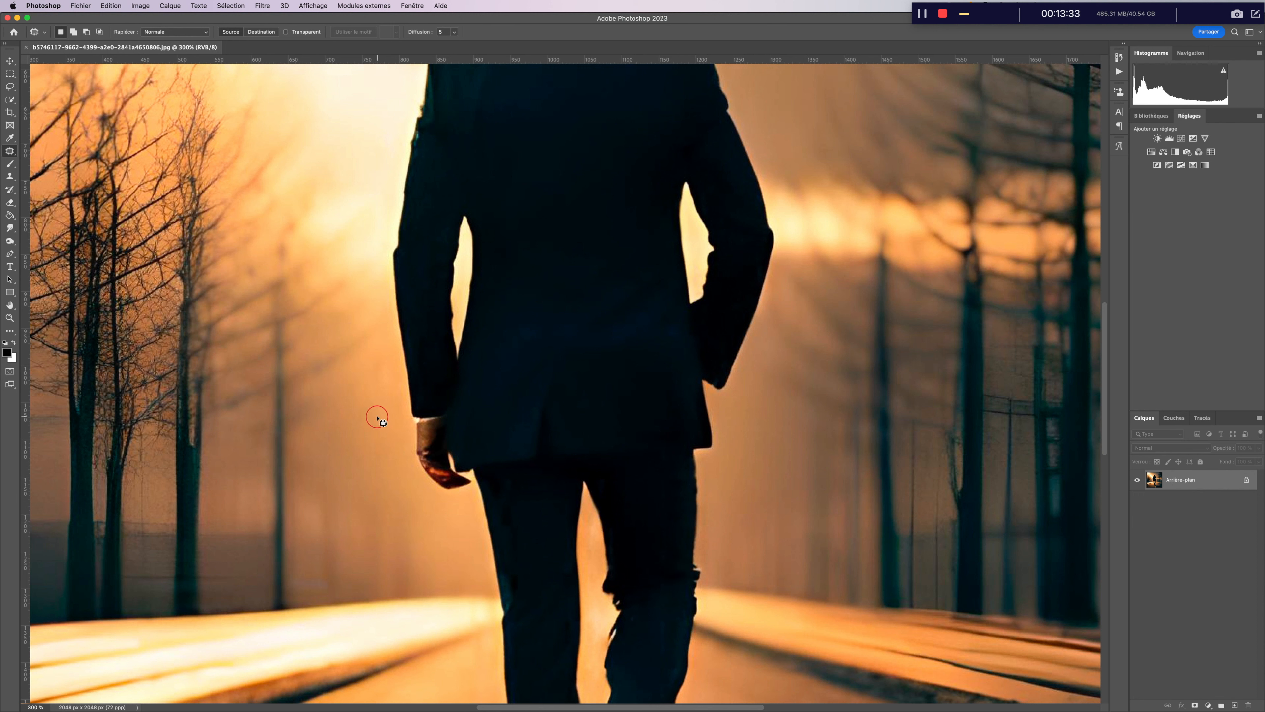
{"action": "left_click", "coordinate": [8, 166]}
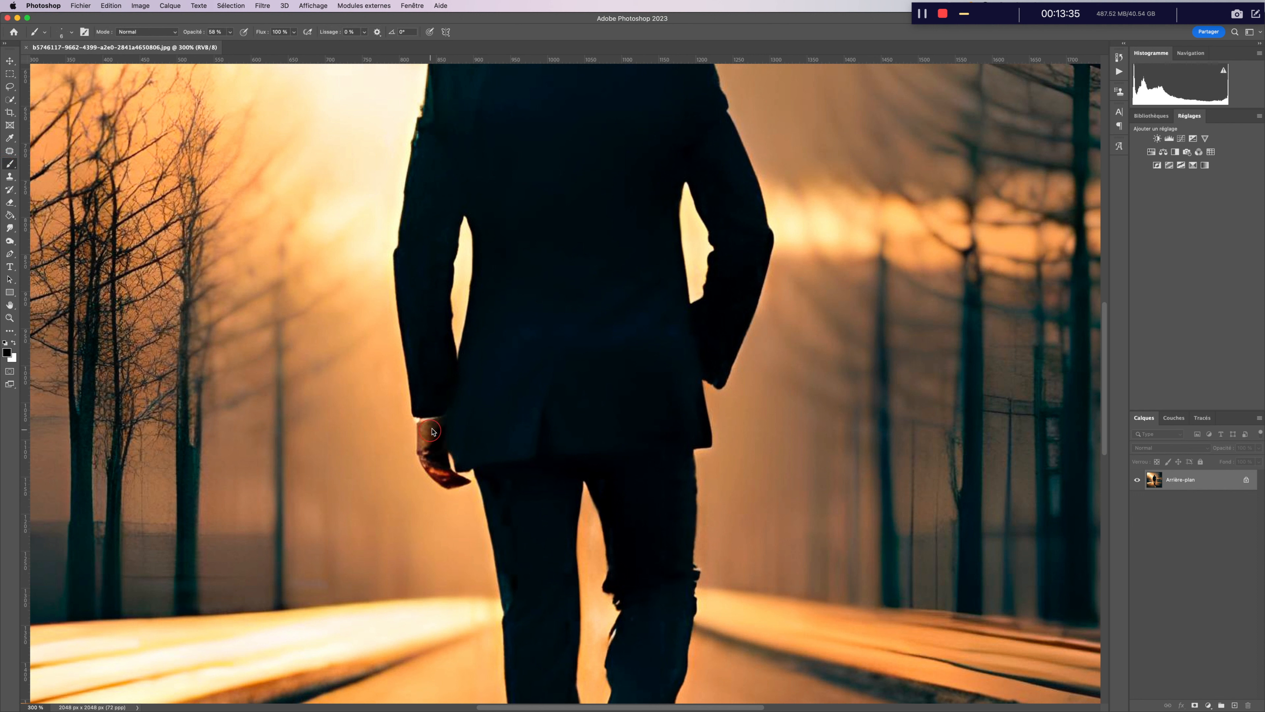
{"action": "right_click", "coordinate": [437, 425]}
{"action": "left_click_drag", "start_coordinate": [506, 405], "coordinate": [498, 405]}
{"action": "left_click", "coordinate": [395, 423]}
{"action": "left_click_drag", "start_coordinate": [395, 424], "coordinate": [436, 451]}
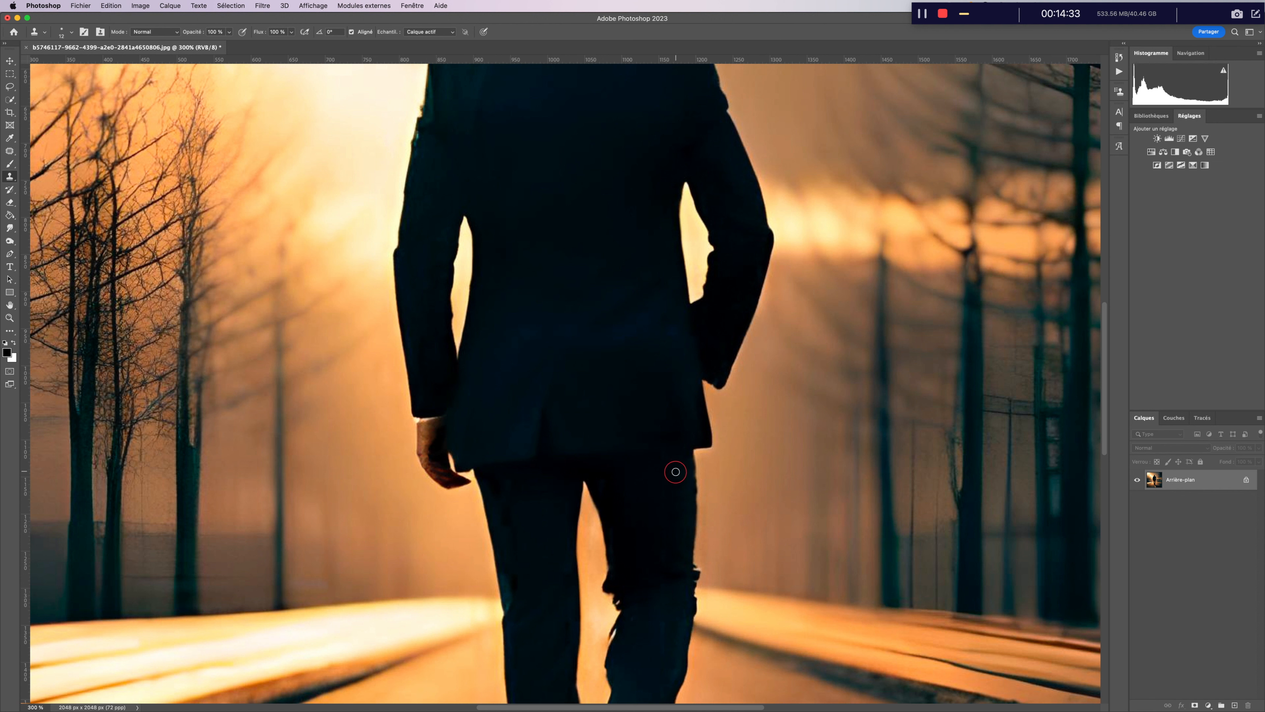
{"action": "key", "text": "super+1"}
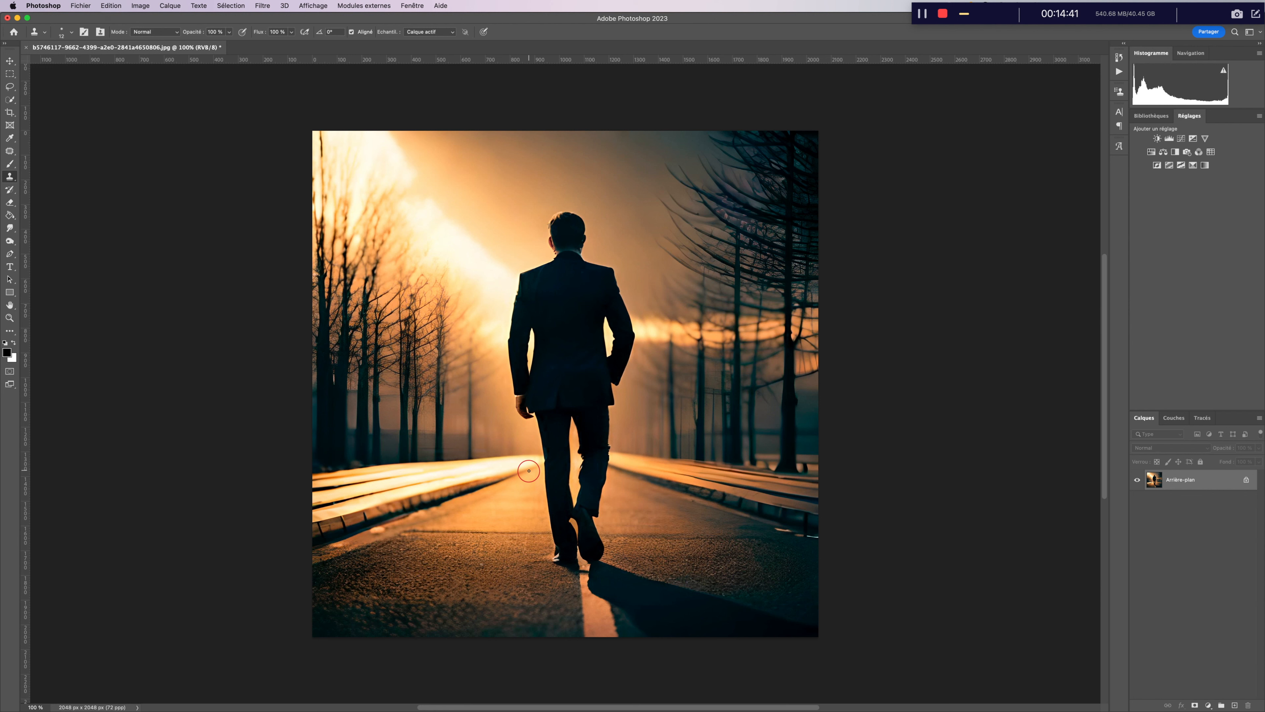
Apply Topaz DeNoise AI to the image with its automatic settings
{"action": "key", "text": "ctrl+super+f"}
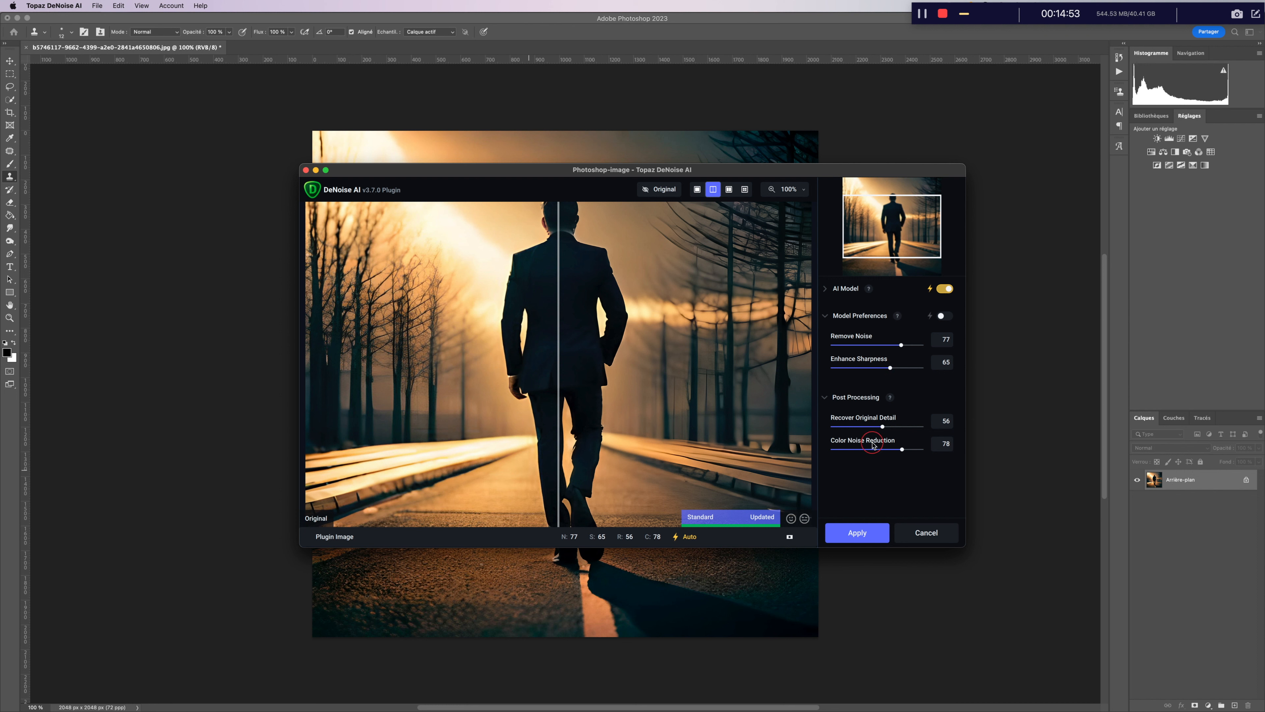
{"action": "left_click", "coordinate": [858, 532]}
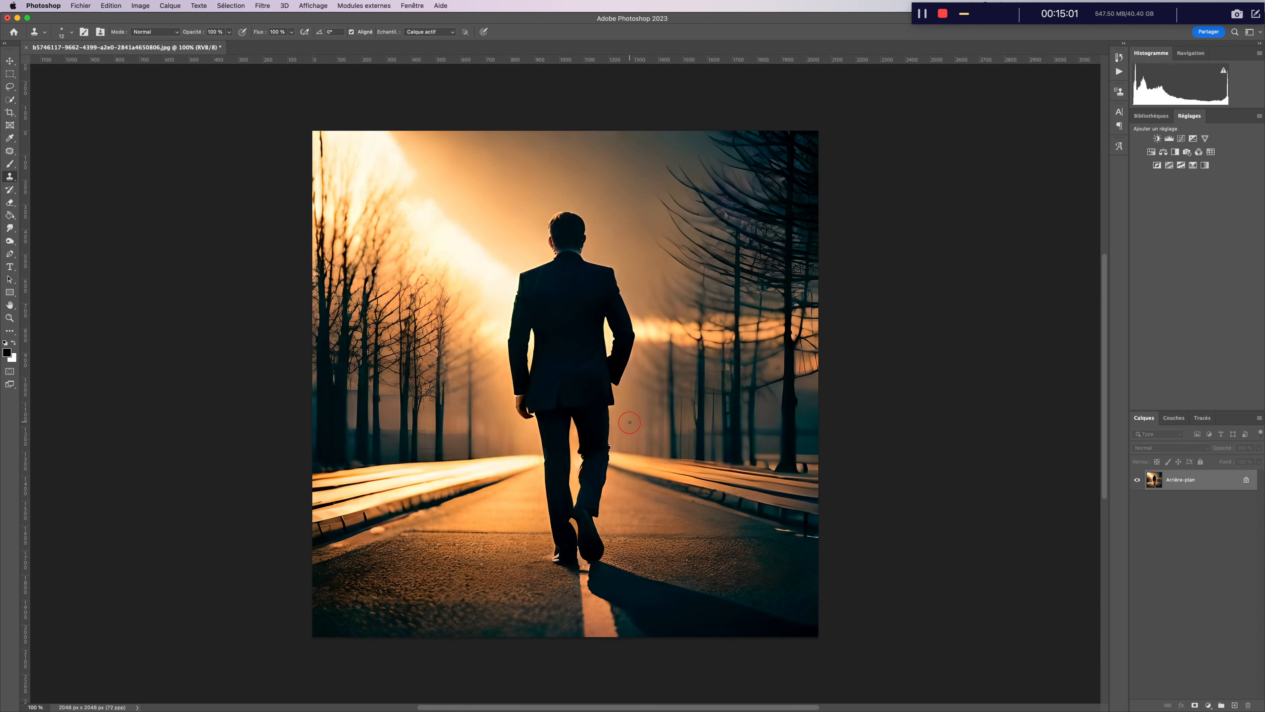
Save the image as a baseline standard JPEG at quality 12, then close the document and the Photoshop window
{"action": "key", "text": "super+s"}
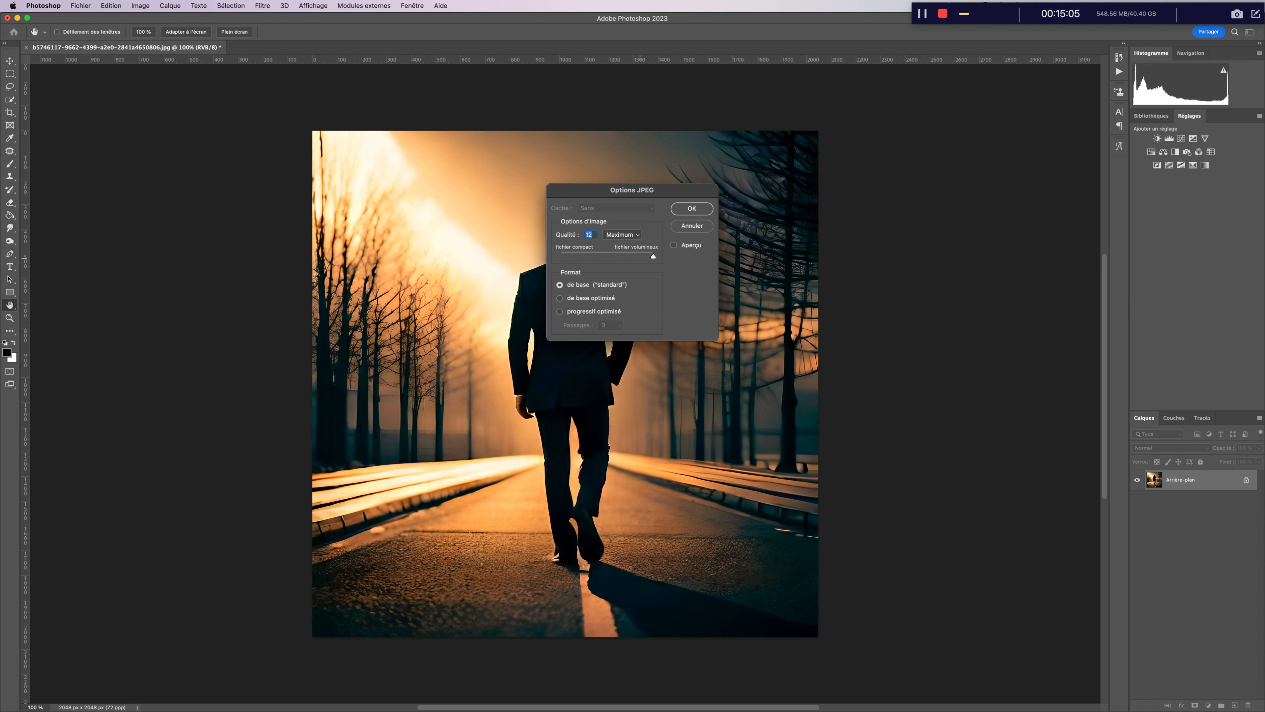
{"action": "left_click", "coordinate": [683, 209]}
{"action": "key", "text": "s"}
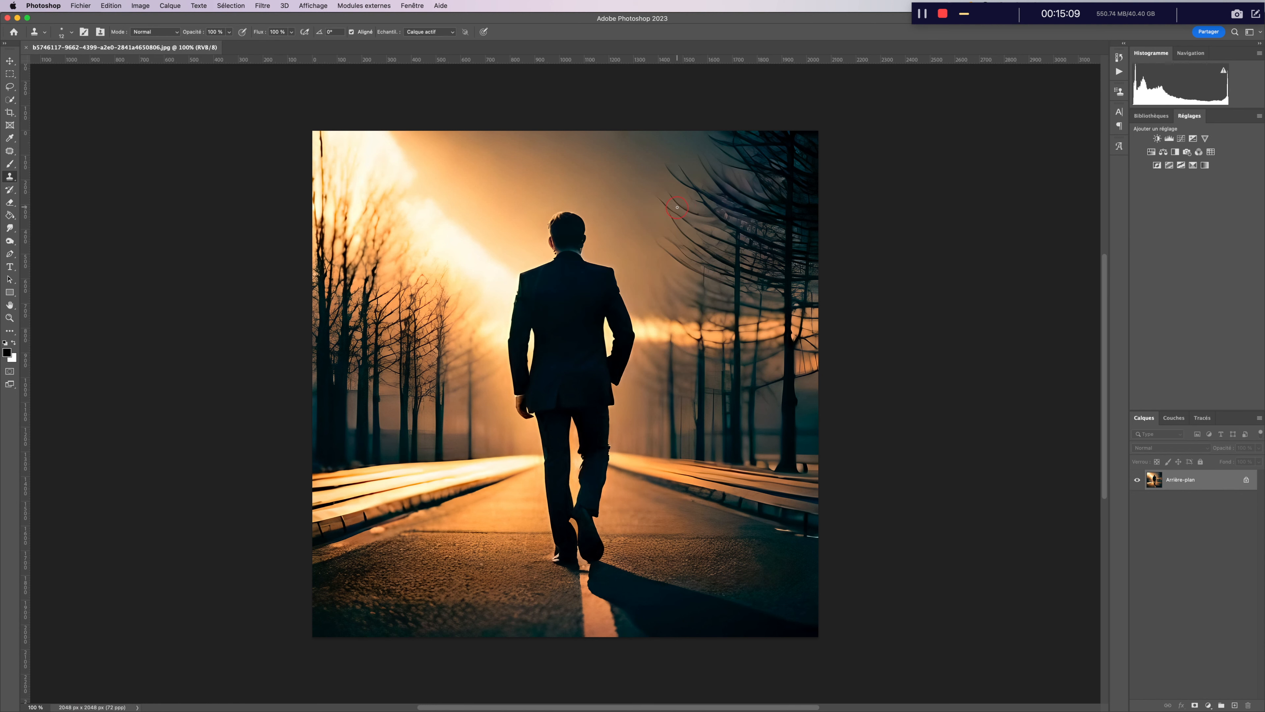
{"action": "left_click", "coordinate": [25, 48]}
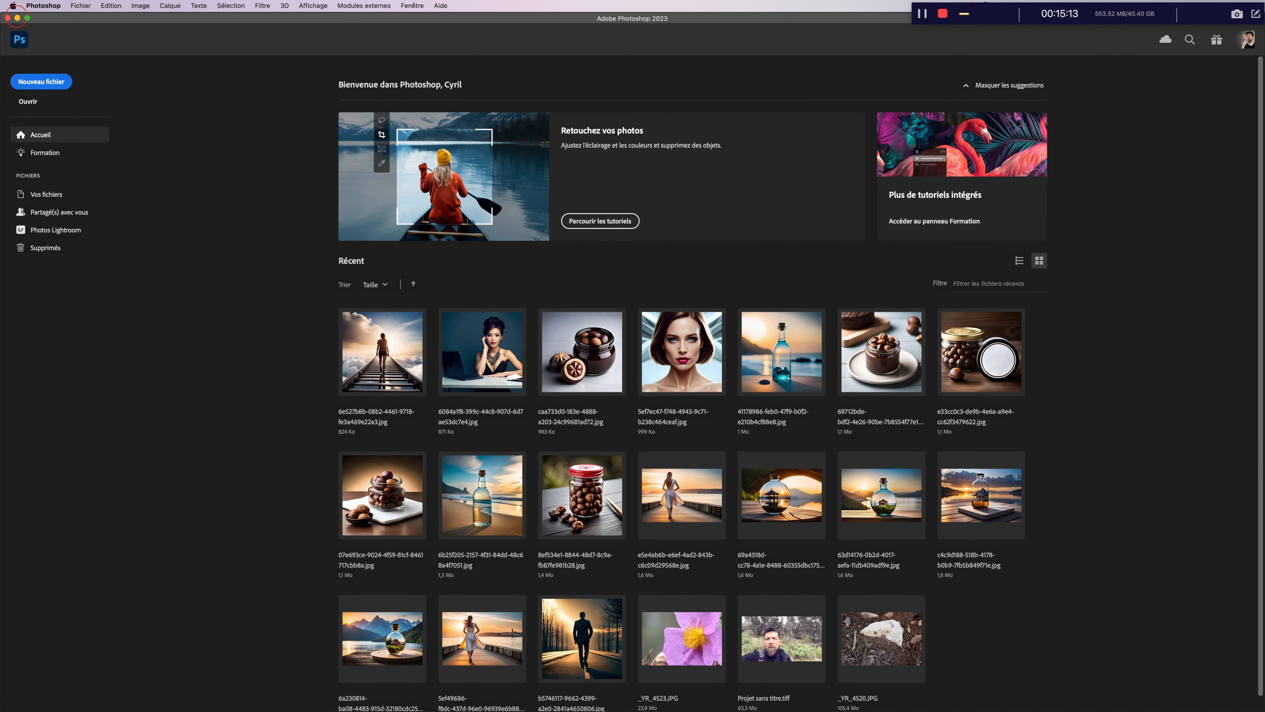
{"action": "left_click", "coordinate": [17, 19]}
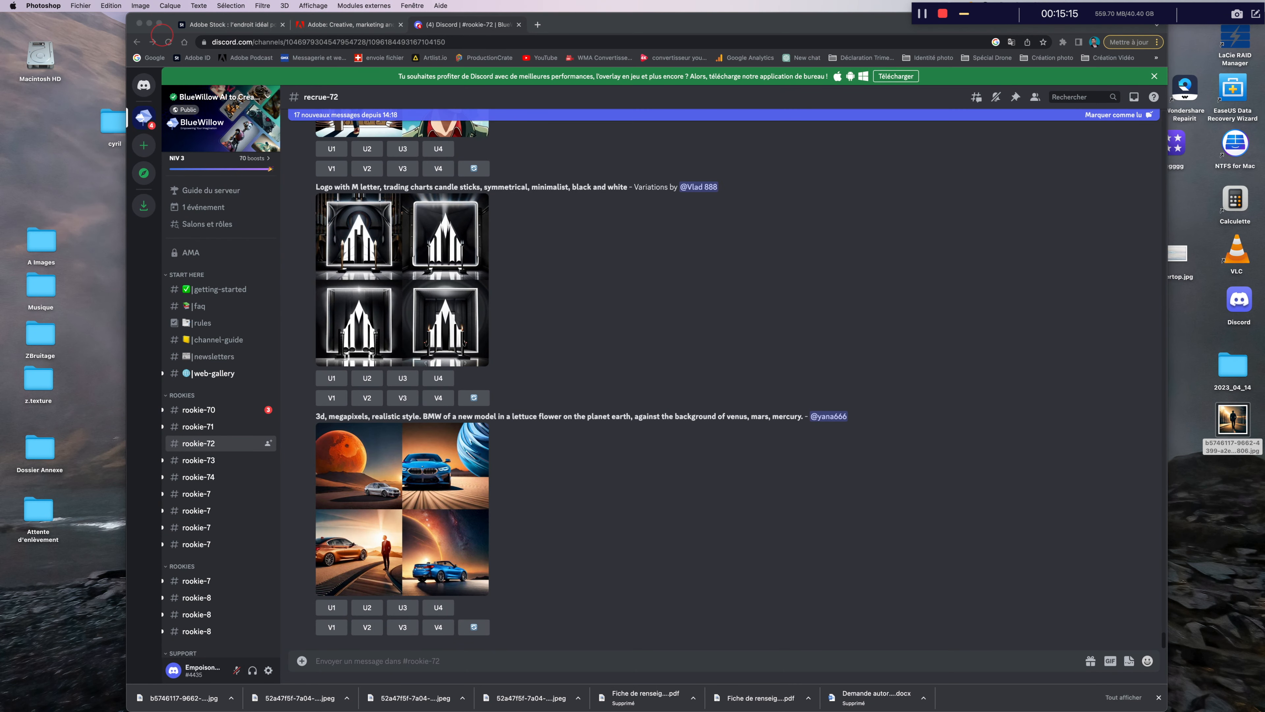
Examine the file size and dimensions of the saved JPEG on the desktop, then close its information window
{"action": "right_click", "coordinate": [1233, 420]}
{"action": "left_click", "coordinate": [1122, 459]}
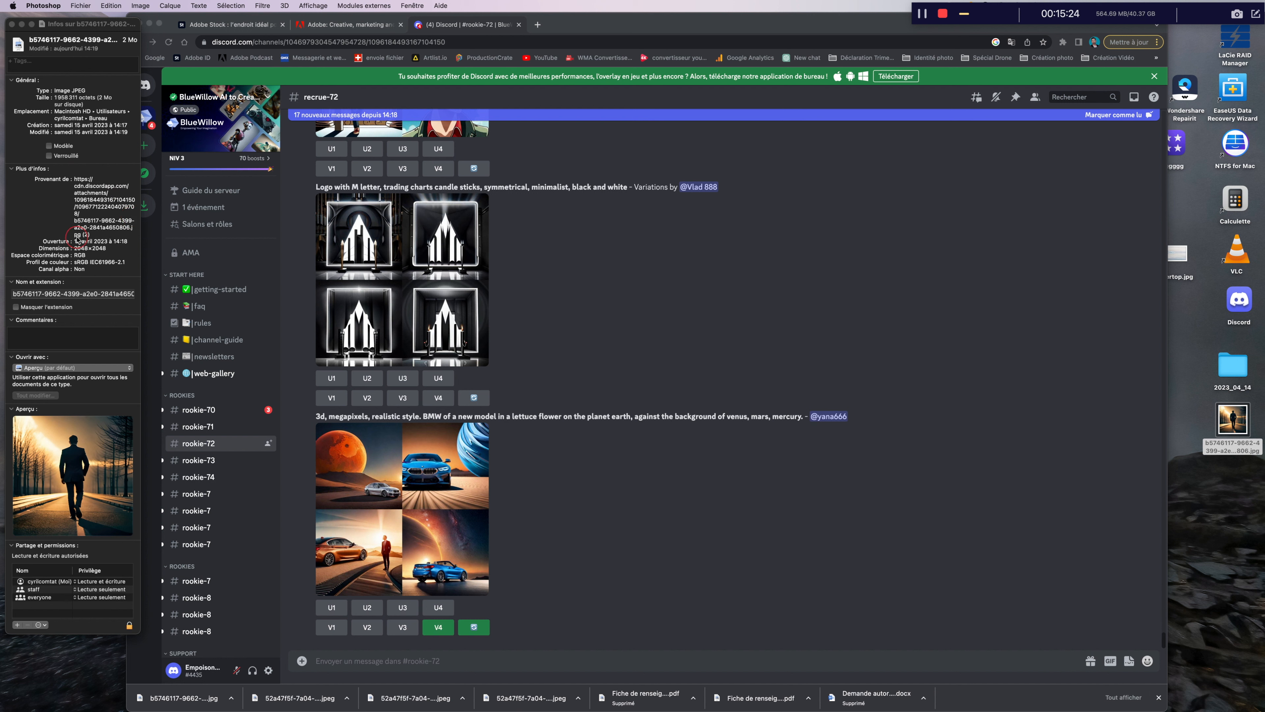
{"action": "left_click", "coordinate": [12, 24]}
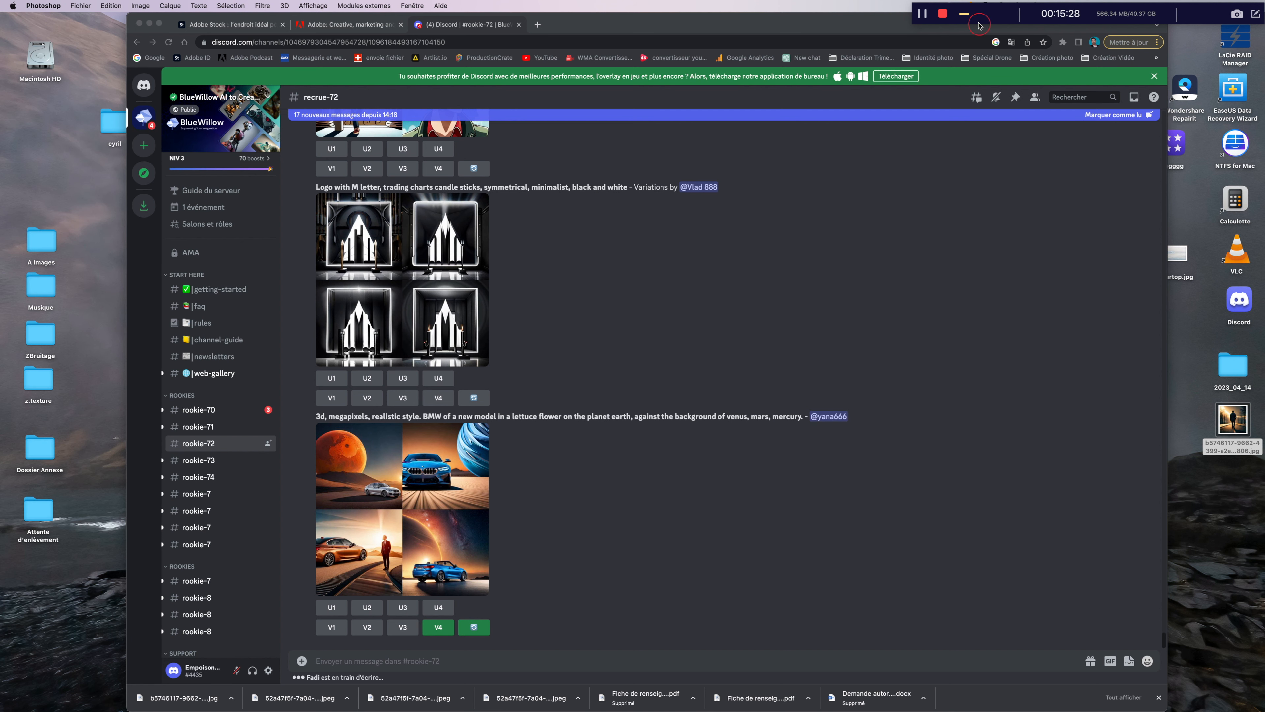
Open the bookmarked Upscale.media site in a new Chrome tab and upload the saved JPEG from the desktop
{"action": "left_click", "coordinate": [538, 24]}
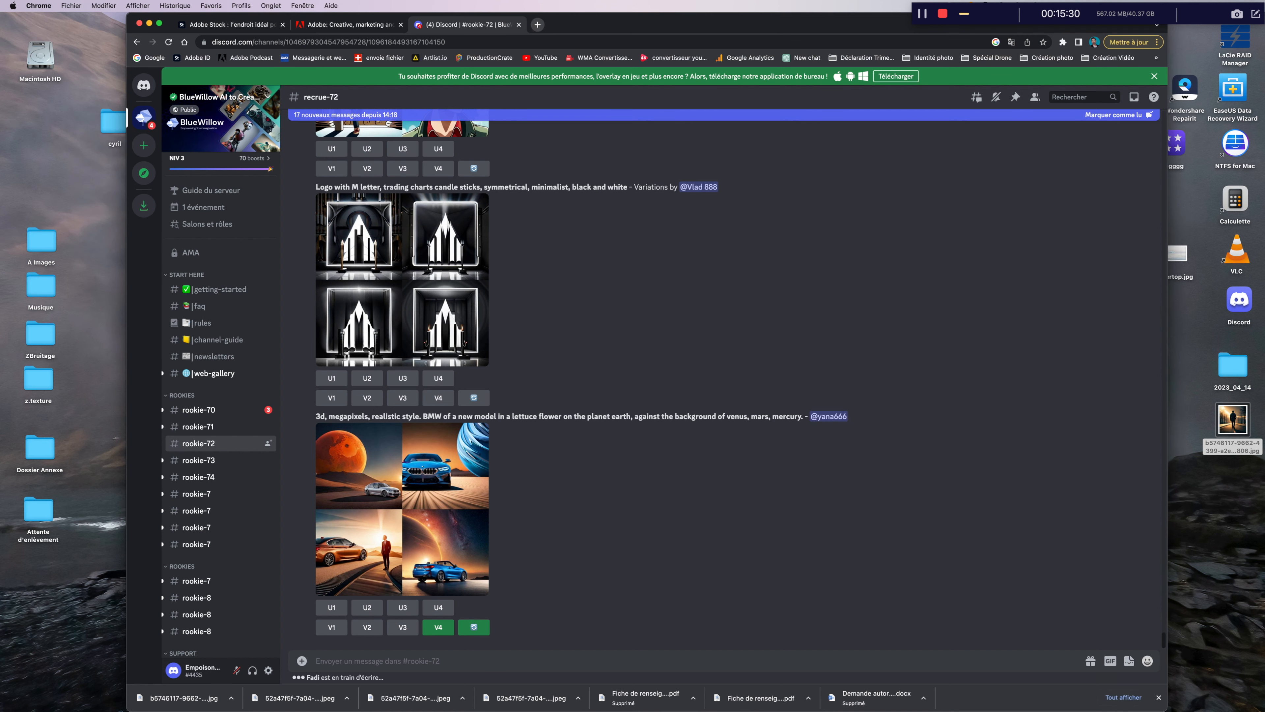
{"action": "left_click", "coordinate": [1156, 60]}
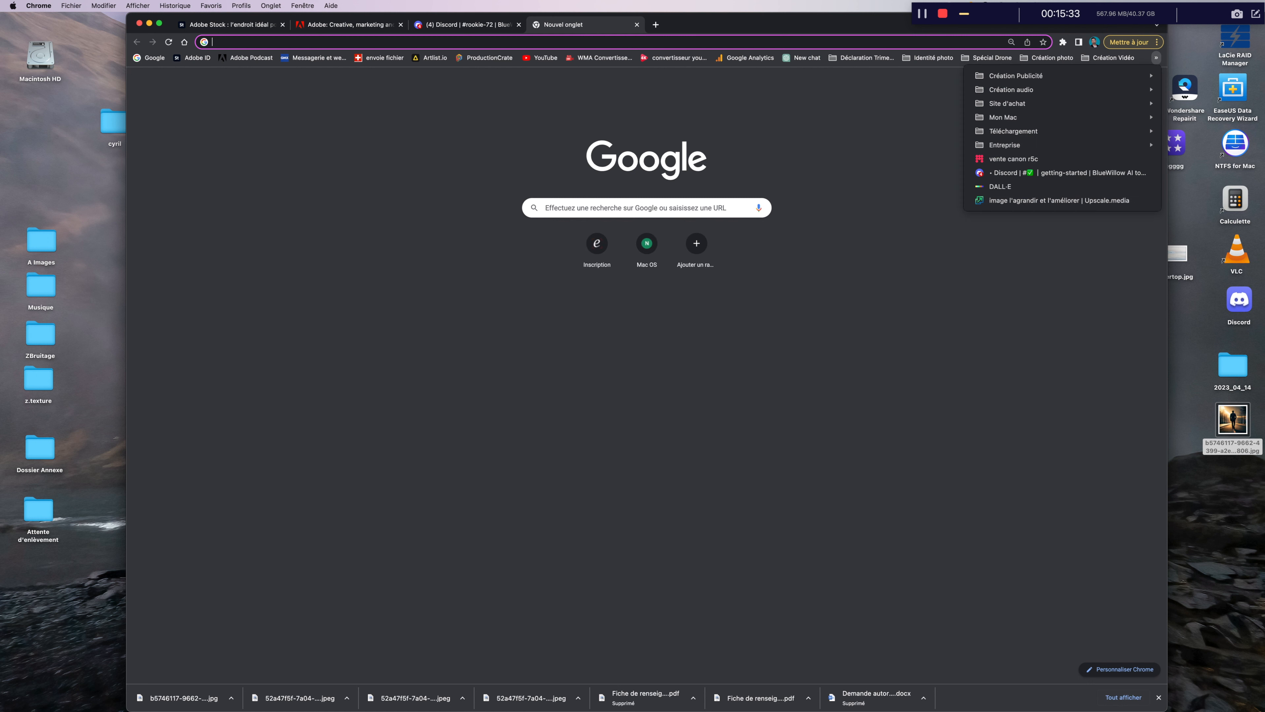
{"action": "left_click", "coordinate": [1043, 201]}
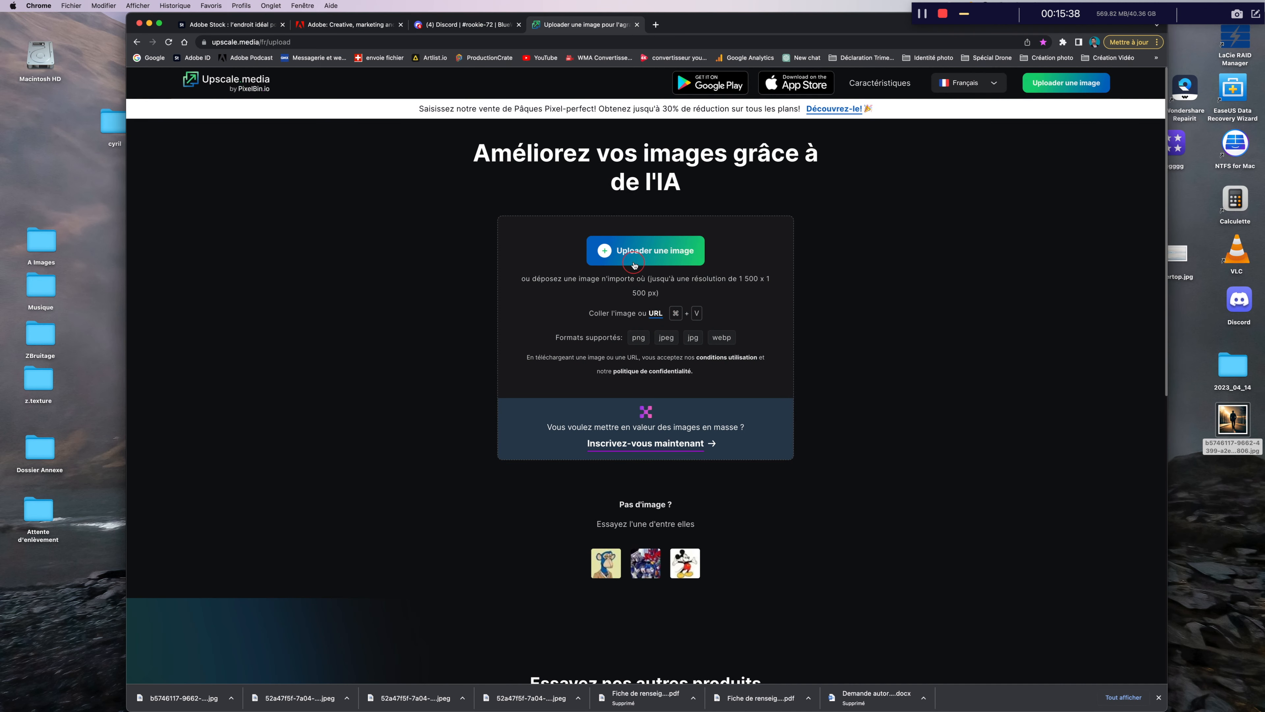
{"action": "left_click_drag", "start_coordinate": [1233, 421], "coordinate": [690, 343]}
Turn on quality enhancement for the 2x AI upscale and download the upscaled image
{"action": "scroll", "coordinate": [690, 343], "scroll_direction": "down", "scroll_amount": 5}
{"action": "scroll", "coordinate": [697, 341], "scroll_direction": "up", "scroll_amount": 5}
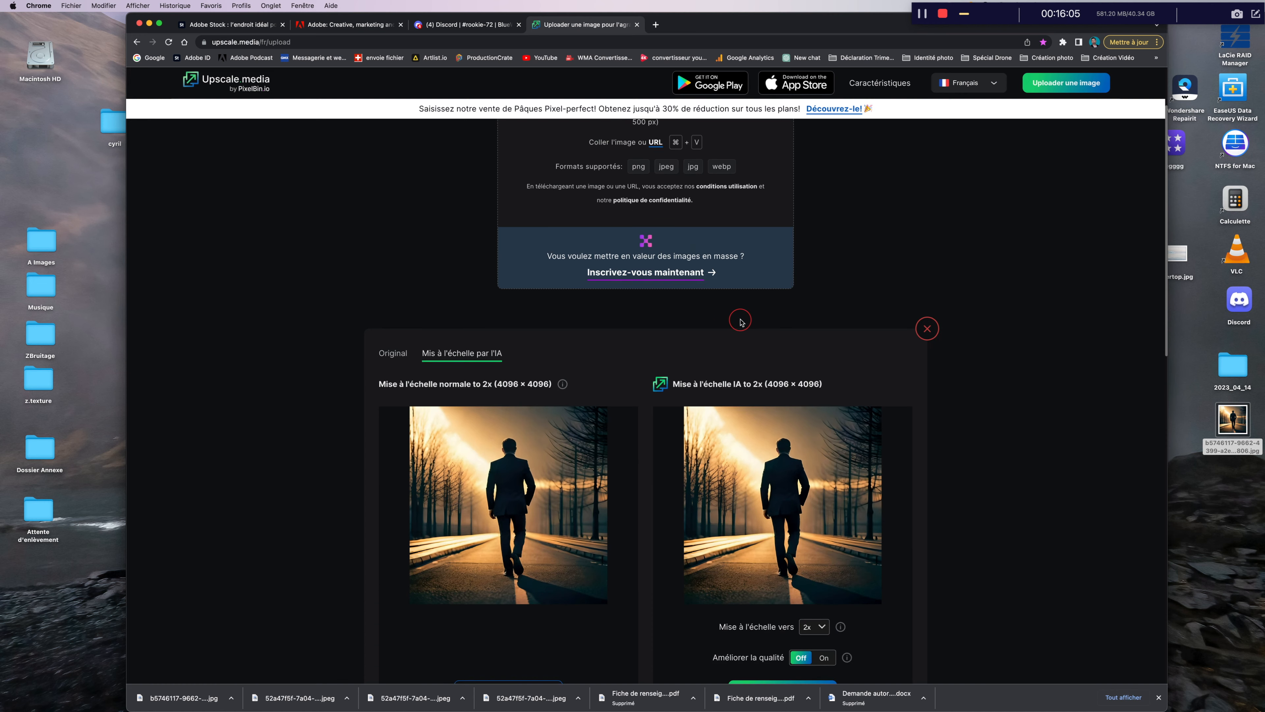
{"action": "scroll", "coordinate": [734, 319], "scroll_direction": "down", "scroll_amount": 4}
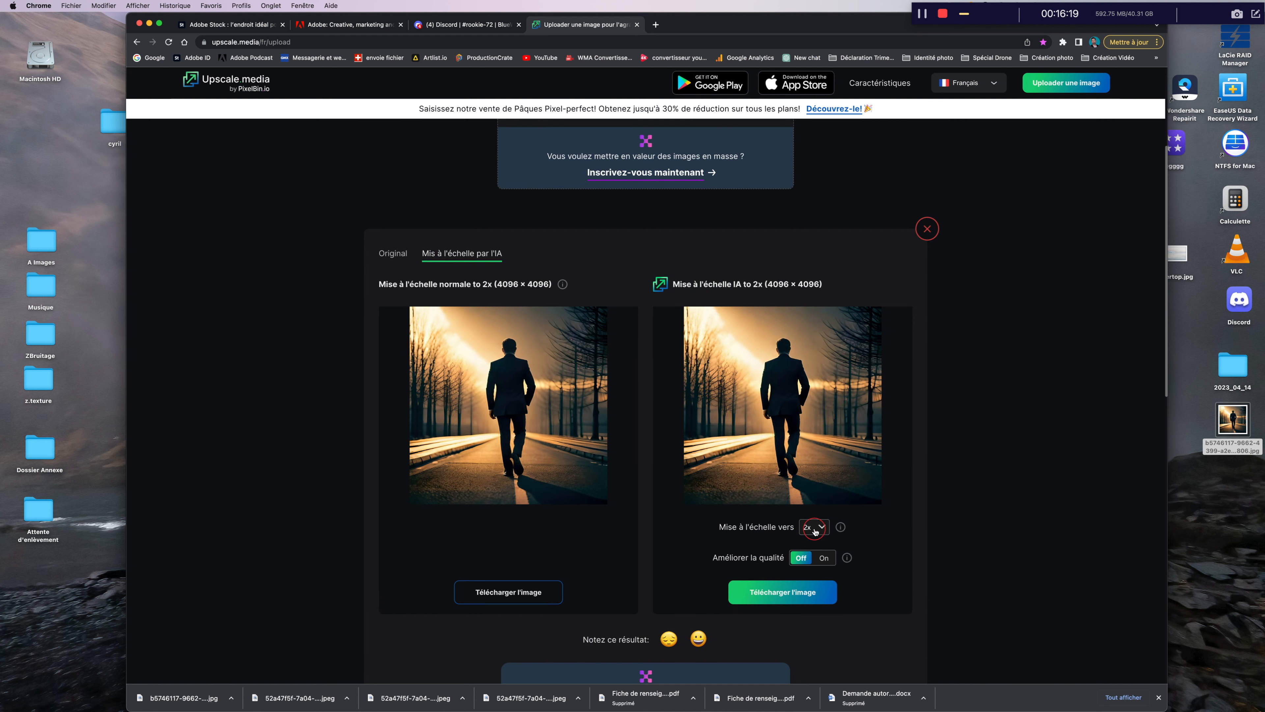
{"action": "left_click", "coordinate": [825, 557]}
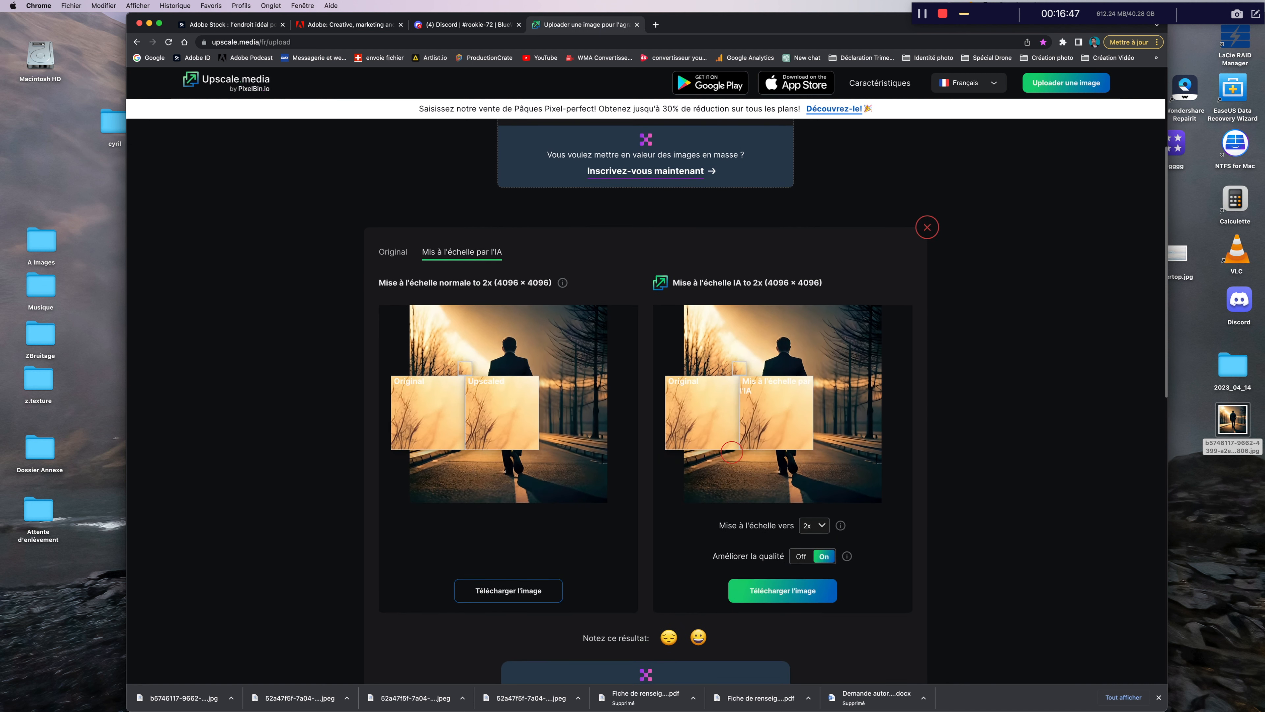
{"action": "scroll", "coordinate": [732, 451], "scroll_direction": "down", "scroll_amount": 1}
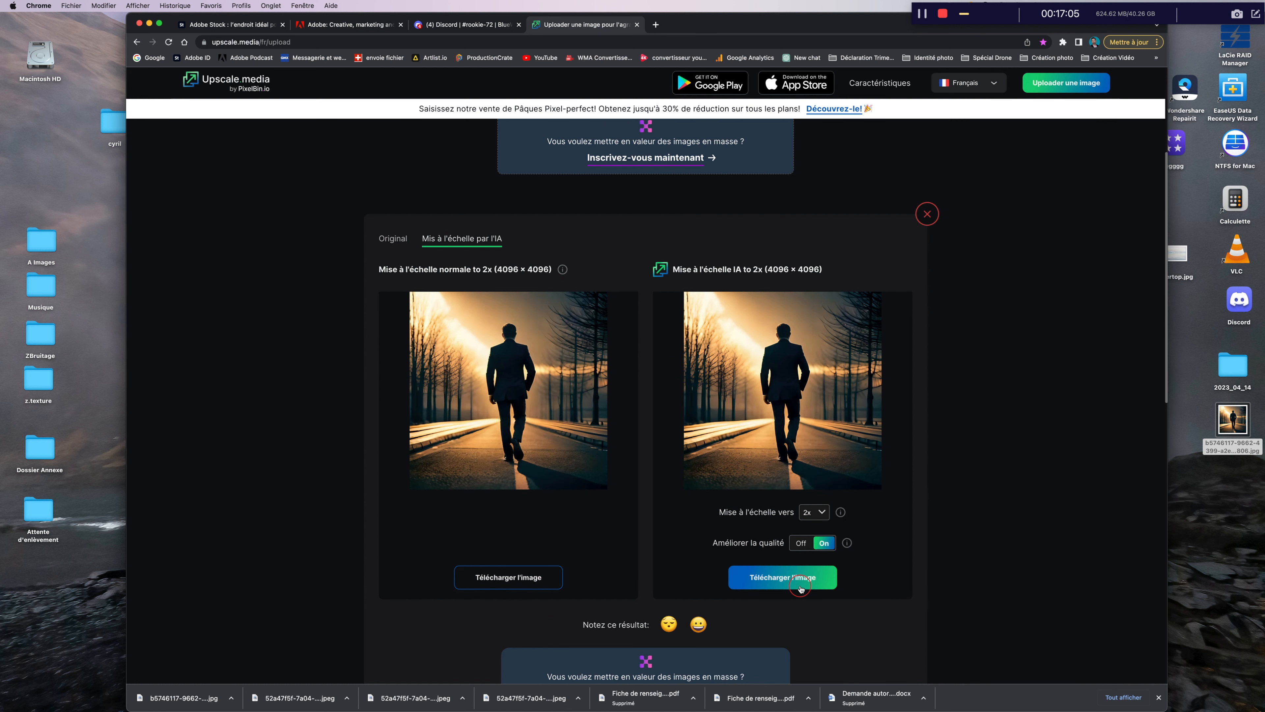
{"action": "left_click", "coordinate": [801, 587]}
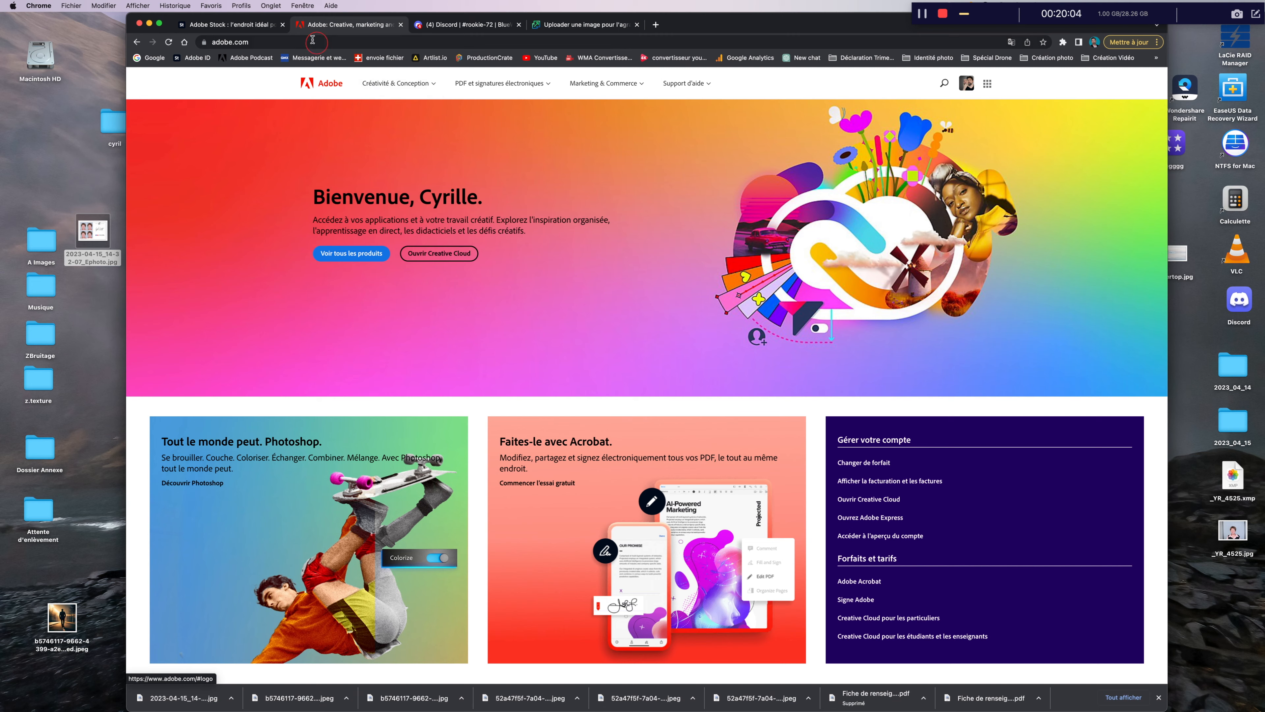
Switch to Adobe Stock's file transfer page and upload the upscaled JPEG from the desktop
{"action": "left_click", "coordinate": [229, 25]}
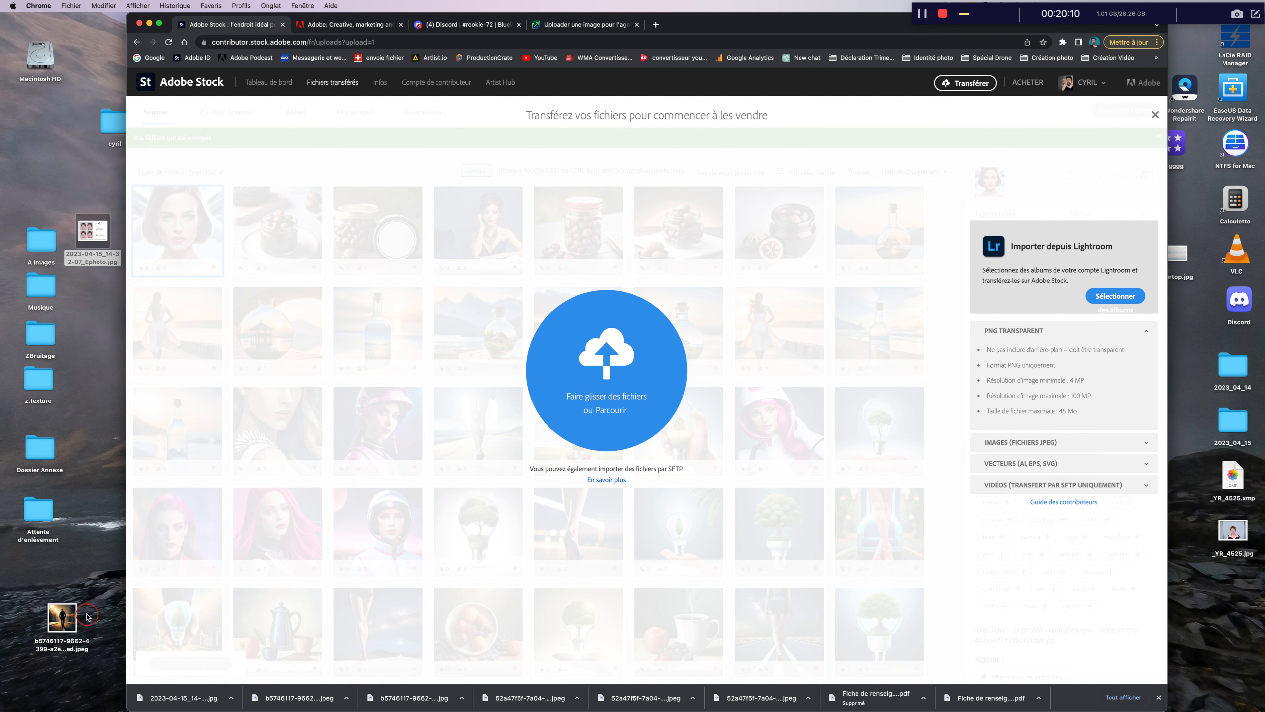
{"action": "left_click_drag", "start_coordinate": [60, 616], "coordinate": [406, 510]}
{"action": "left_click_drag", "start_coordinate": [585, 383], "coordinate": [585, 383]}
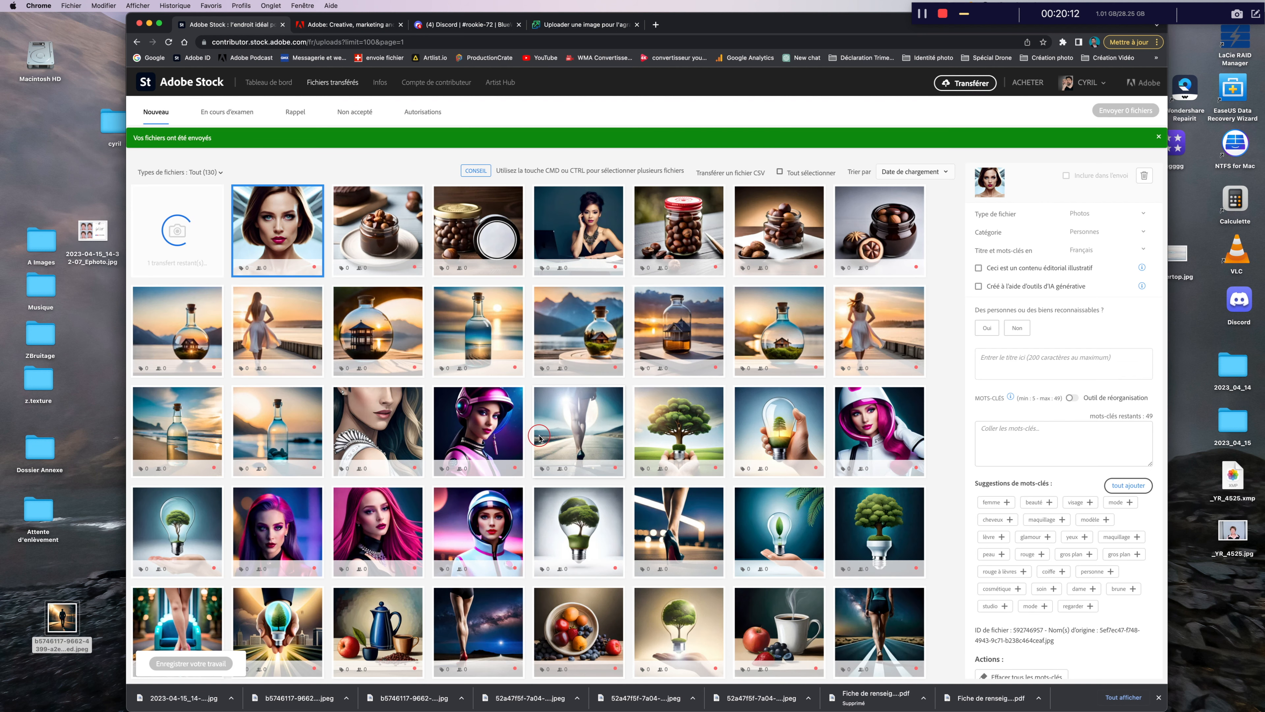
{"action": "left_click", "coordinate": [299, 379]}
Select the uploaded image of the walking man and mark it as created with generative AI tools
{"action": "mouse_move", "coordinate": [341, 306]}
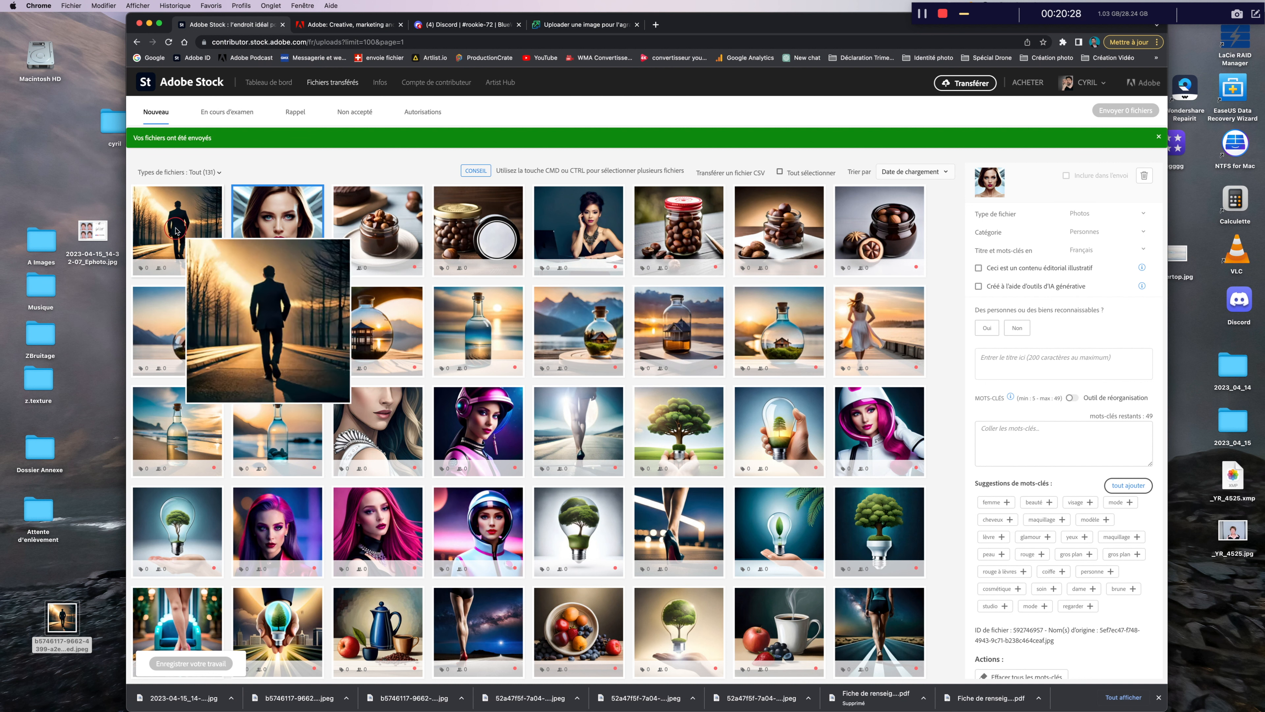
{"action": "left_click", "coordinate": [177, 230]}
{"action": "left_click", "coordinate": [1008, 325]}
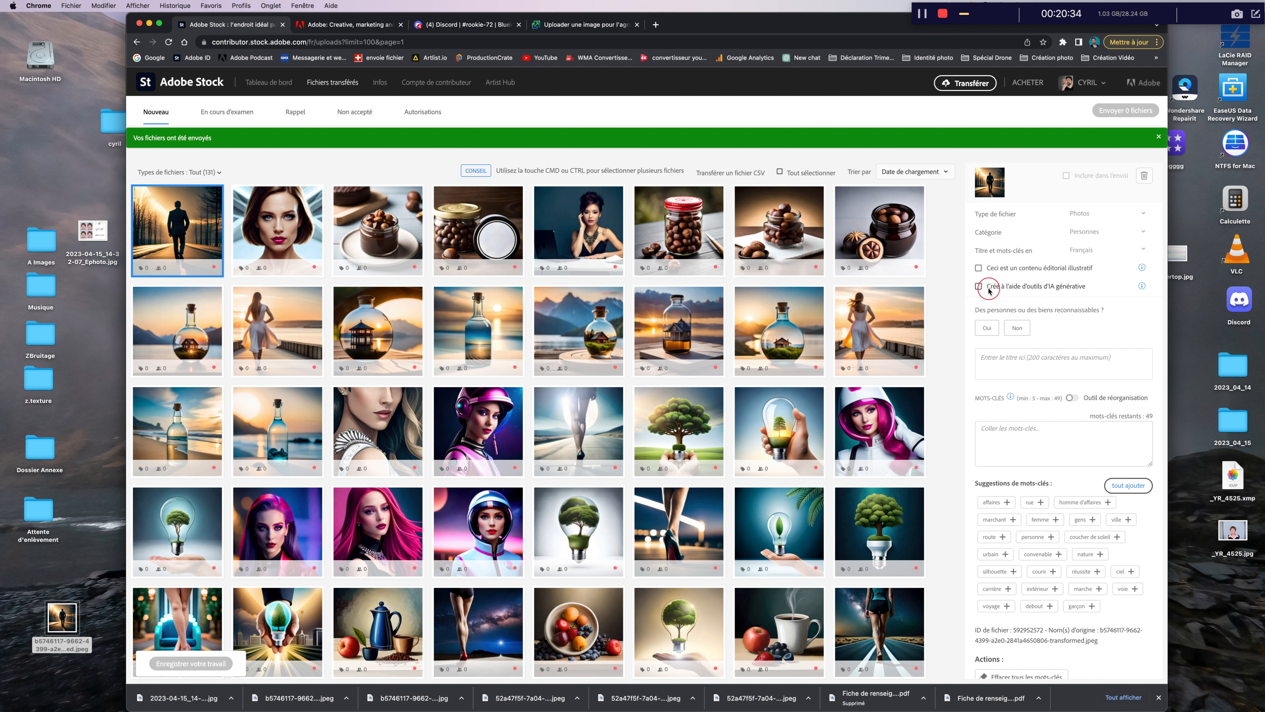
{"action": "left_click", "coordinate": [979, 286]}
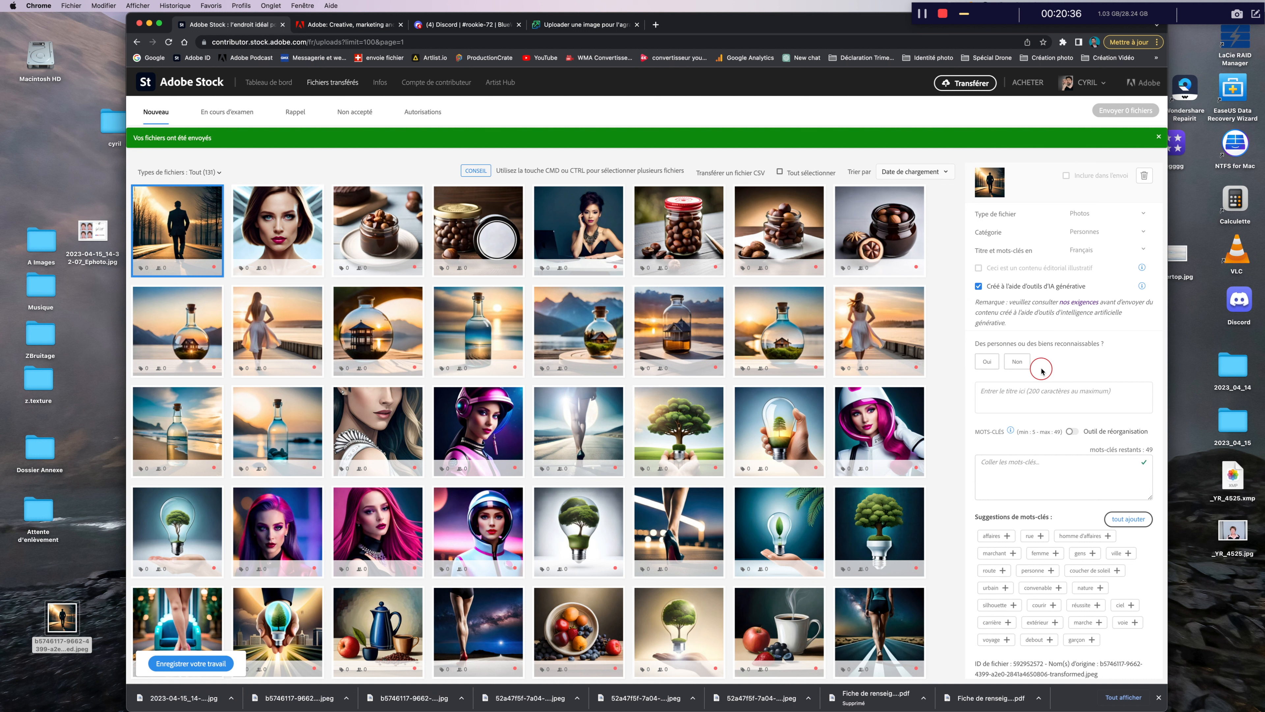
Declare that the image has no recognizable people or property and title it "Homme sur la route"
{"action": "left_click", "coordinate": [1018, 362]}
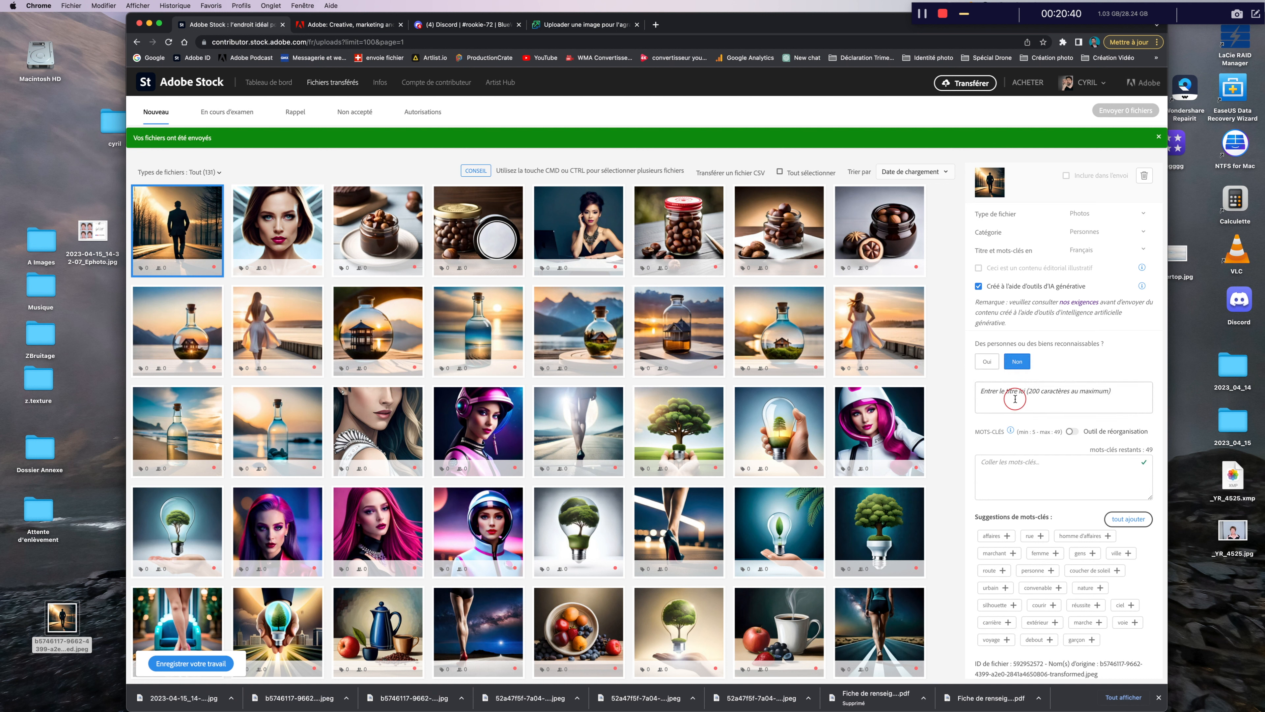
{"action": "left_click", "coordinate": [1016, 397]}
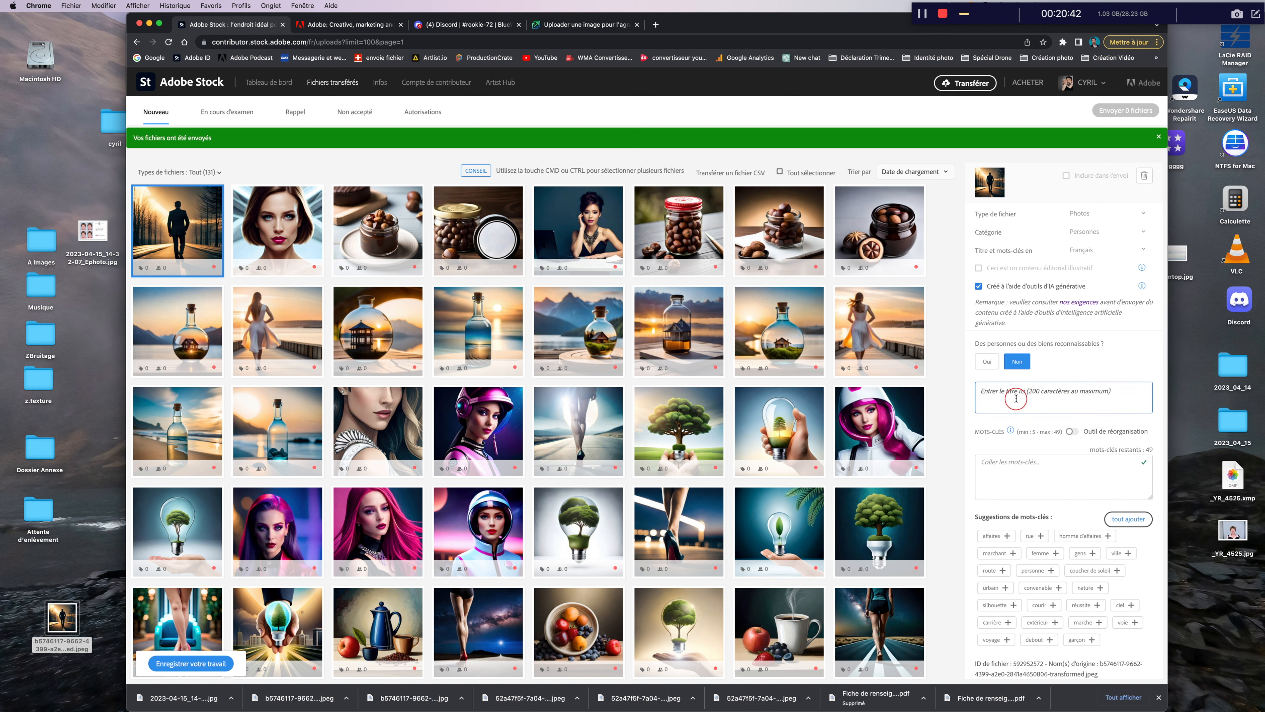
{"action": "type", "text": "Homme sur la route"}
Add the suggested keywords homme d'affaires, rue, voyage, silhouette, urbain, route, personne and marchant to the image
{"action": "scroll", "coordinate": [1051, 473], "scroll_direction": "down", "scroll_amount": 2}
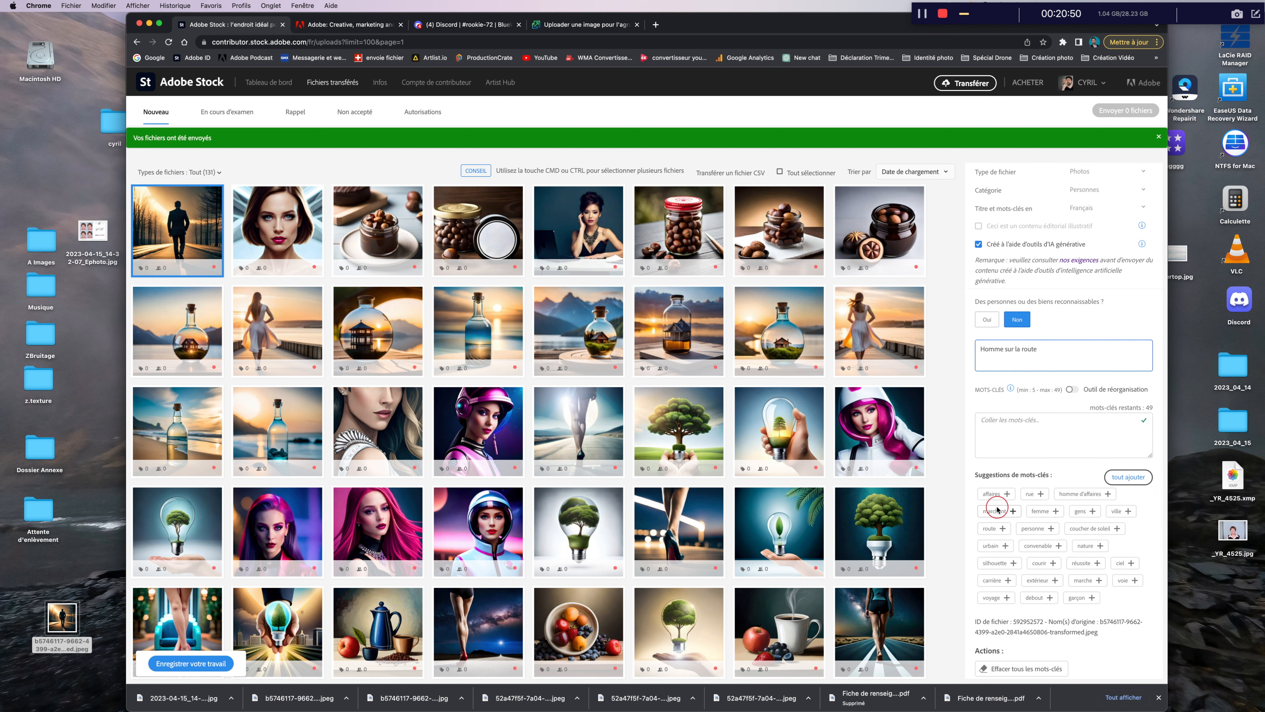
{"action": "left_click", "coordinate": [1085, 494]}
{"action": "left_click", "coordinate": [1040, 501]}
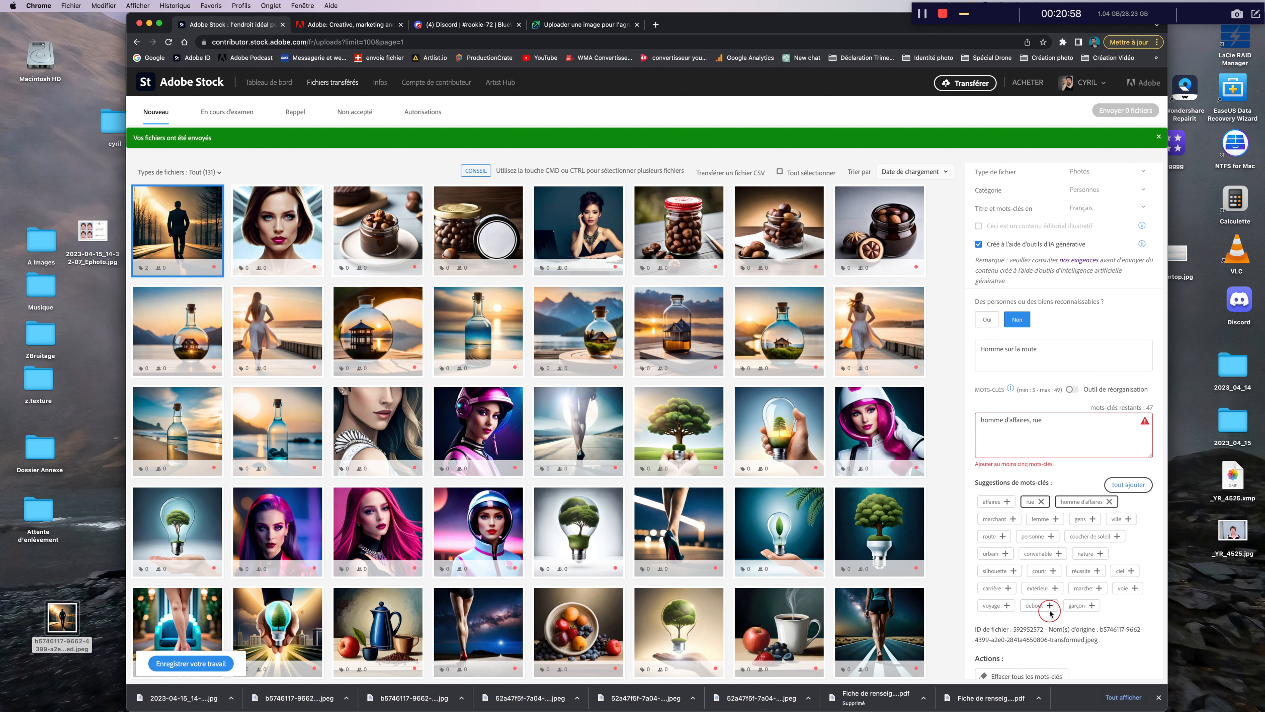
{"action": "left_click", "coordinate": [994, 607]}
{"action": "left_click", "coordinate": [1012, 570]}
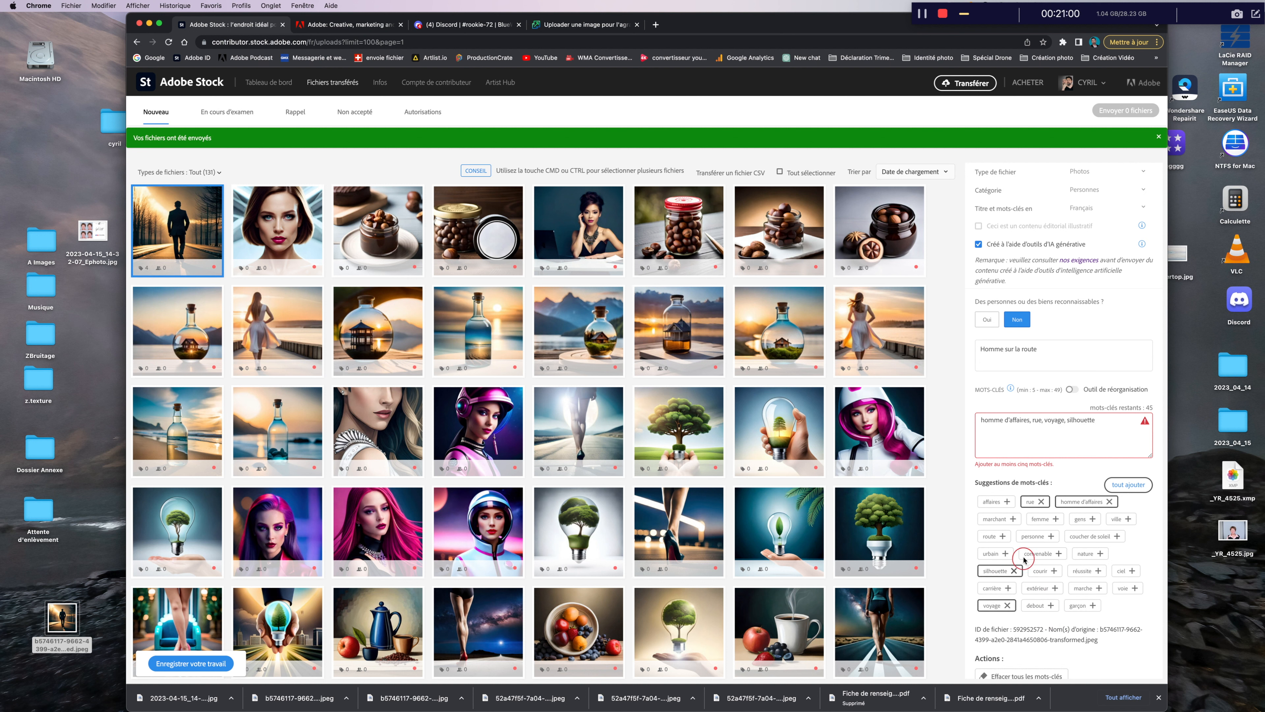
{"action": "left_click", "coordinate": [1010, 553]}
{"action": "left_click", "coordinate": [1003, 529]}
{"action": "left_click", "coordinate": [1051, 530]}
{"action": "left_click", "coordinate": [1012, 513]}
Insert the custom keyword mystère after homme d'affaires and append choix, décision, réflexion and espoir to the keyword list
{"action": "left_click", "coordinate": [1033, 421]}
{"action": "type", "text": "mystère,"}
{"action": "left_click", "coordinate": [1075, 431]}
{"action": "type", "text": ", choix, décision, réflexion, espoir,"}
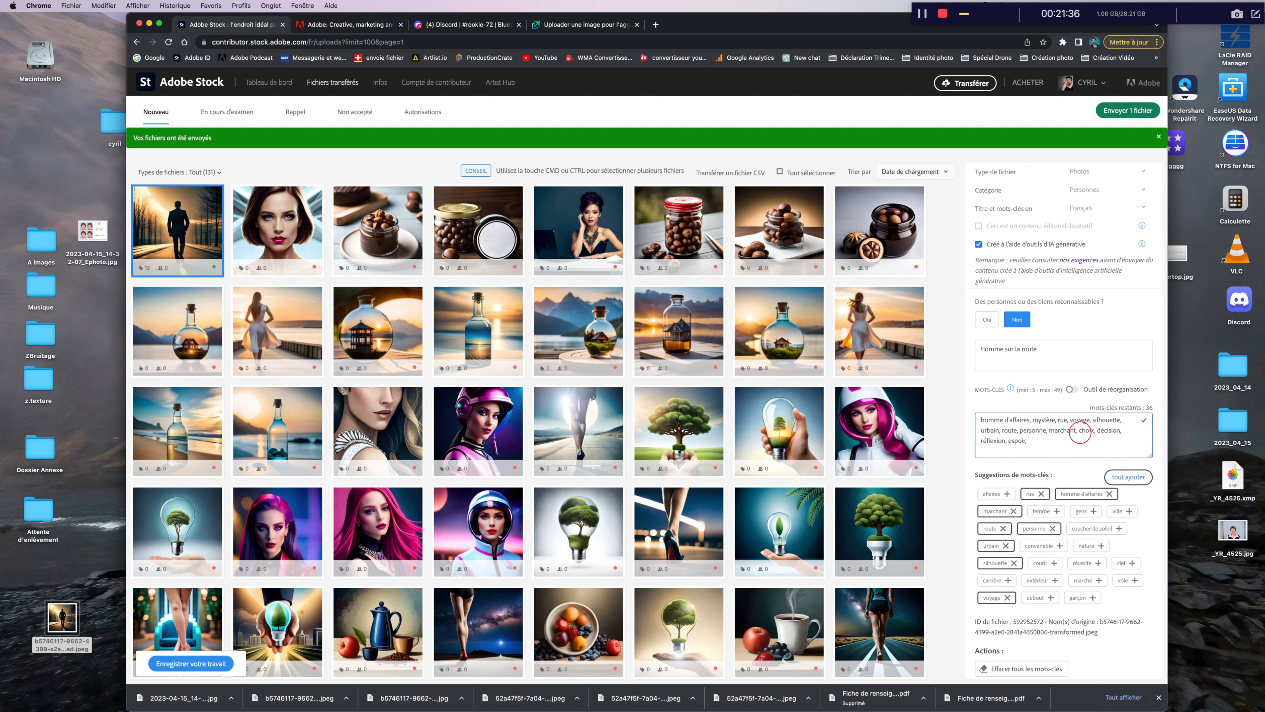
Append the keywords marcher, réussite and succès to the end of the keyword list
{"action": "type", "text": " mercher, réussite,"}
{"action": "right_click", "coordinate": [1040, 440]}
{"action": "left_click", "coordinate": [1085, 445]}
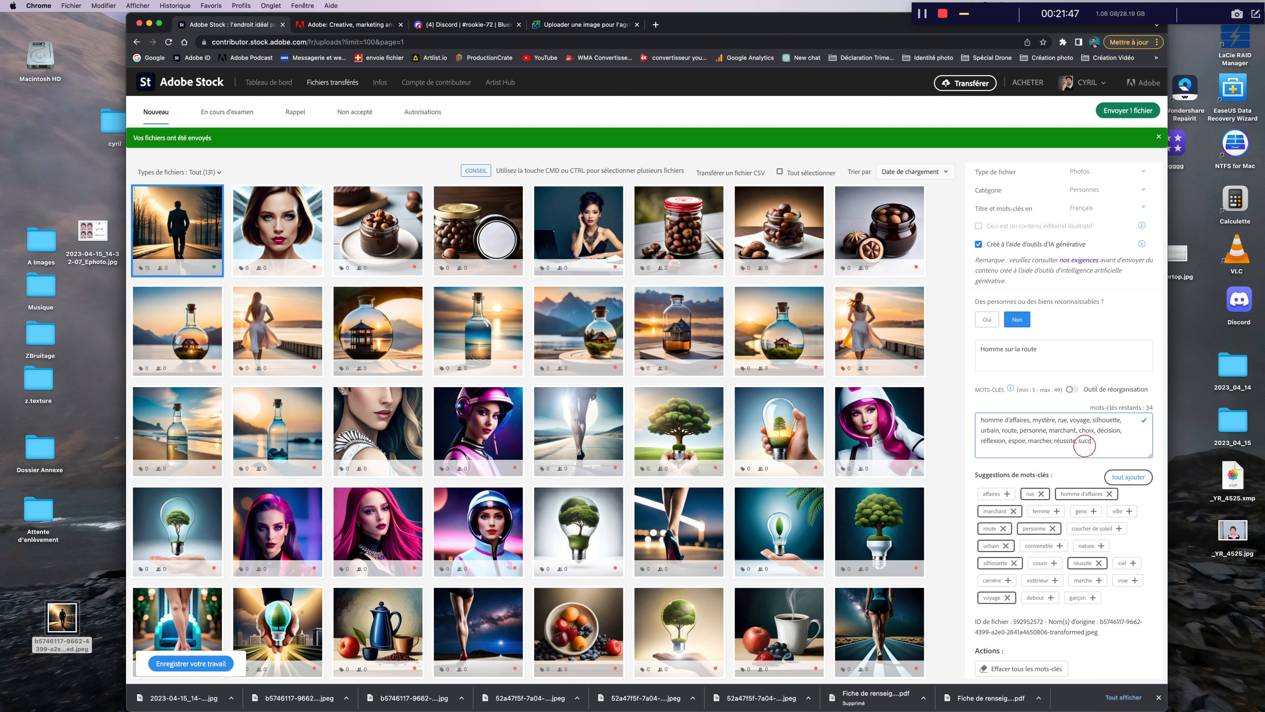
{"action": "right_click", "coordinate": [1086, 443]}
{"action": "left_click", "coordinate": [1092, 445]}
{"action": "type", "text": "ès,"}
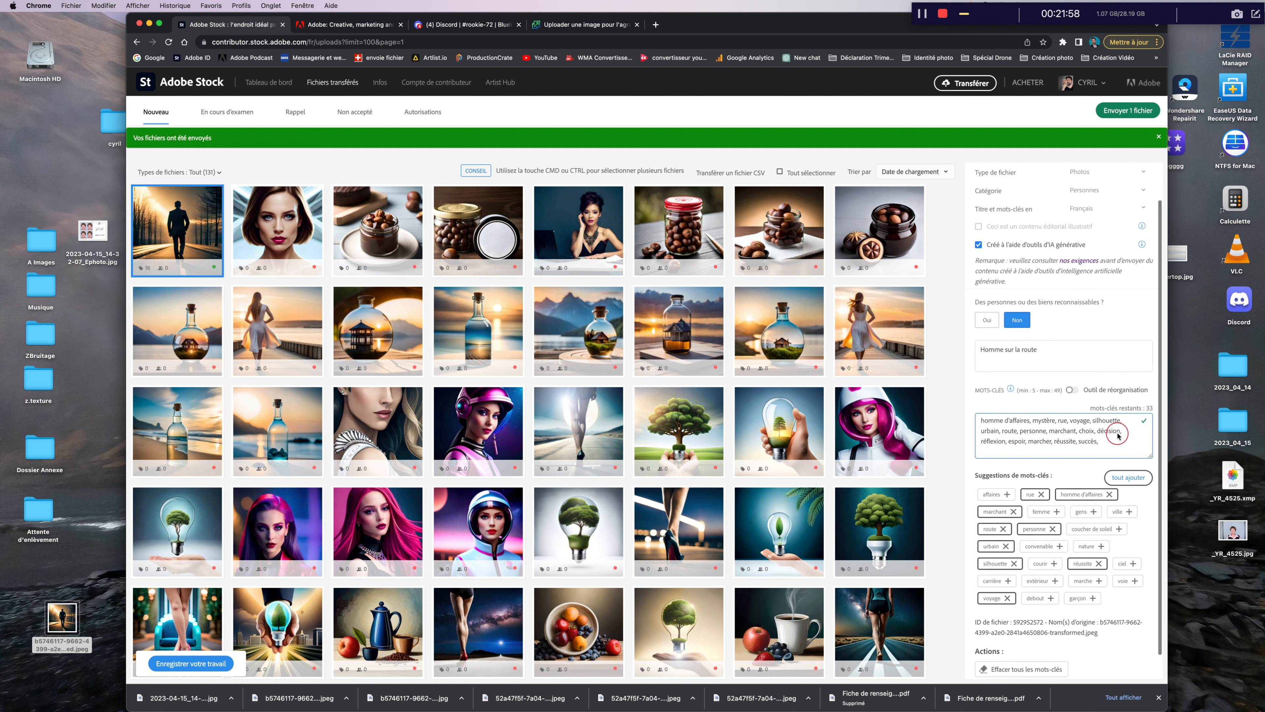
{"action": "type", "text": "ès"}
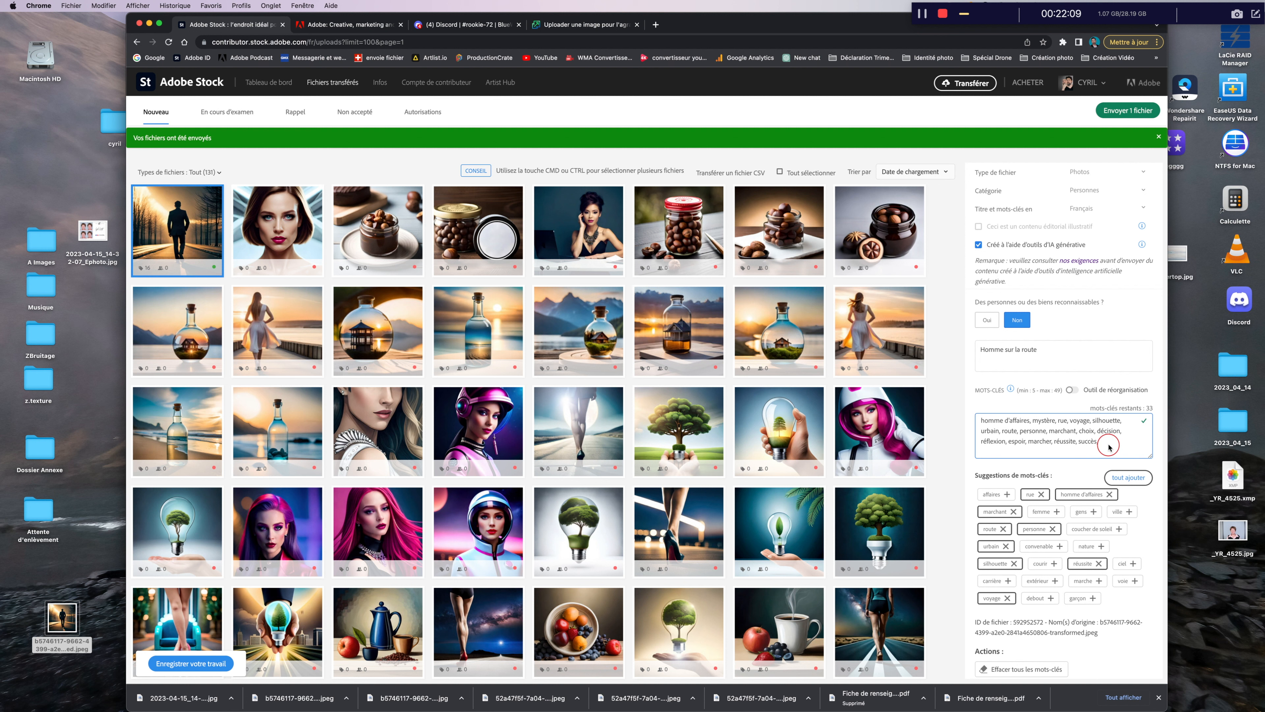
Submit the walking man image to Adobe Stock for review and confirm sending the one file
{"action": "scroll", "coordinate": [1109, 438], "scroll_direction": "up", "scroll_amount": 3}
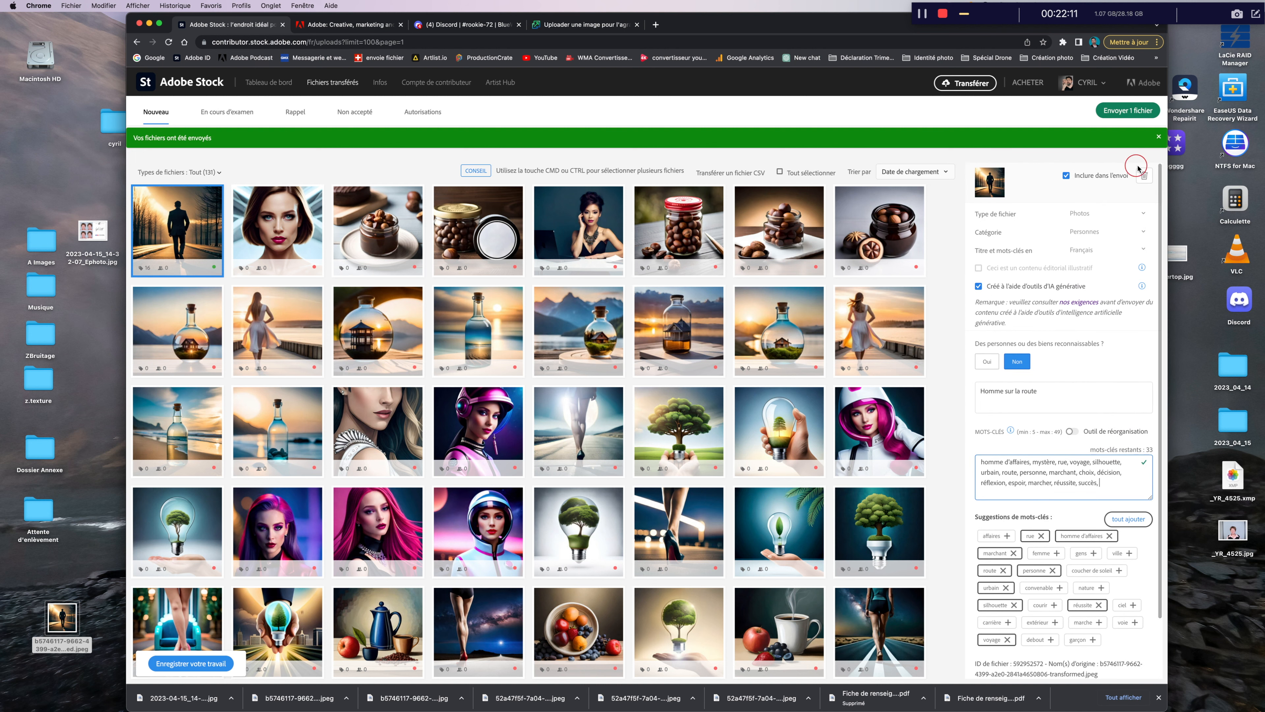
{"action": "left_click", "coordinate": [1128, 110]}
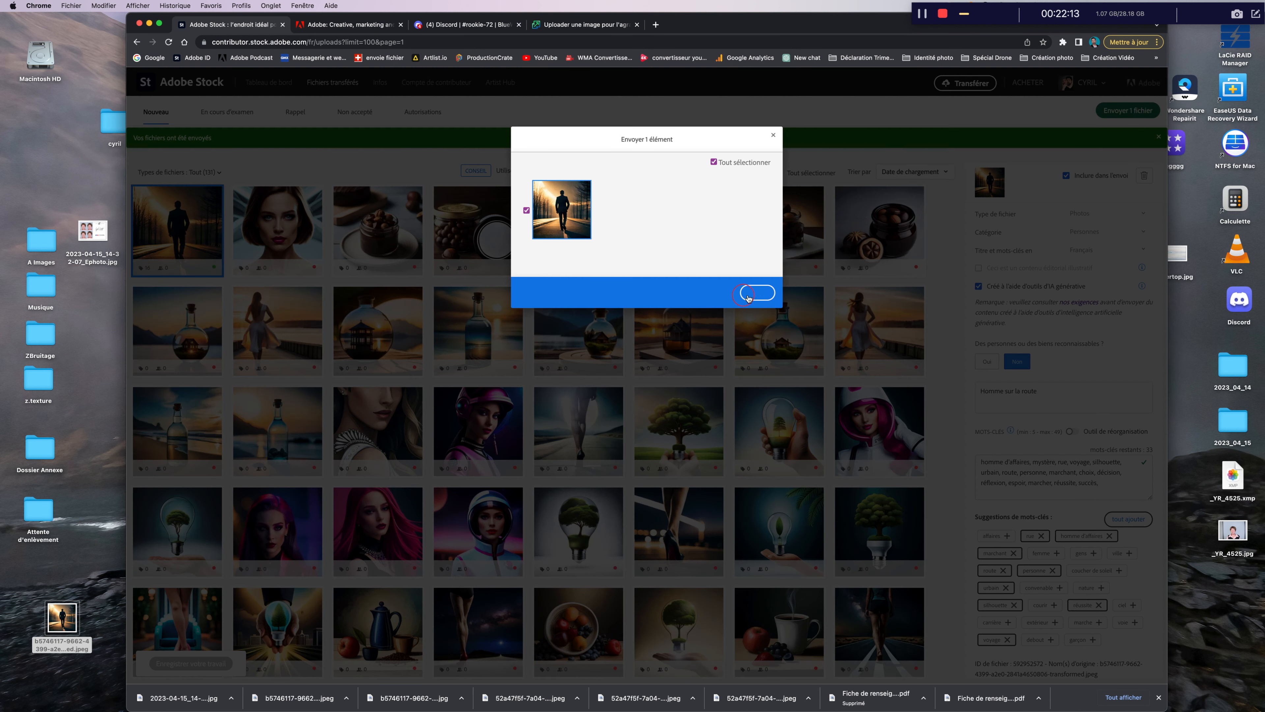
{"action": "left_click", "coordinate": [760, 293]}
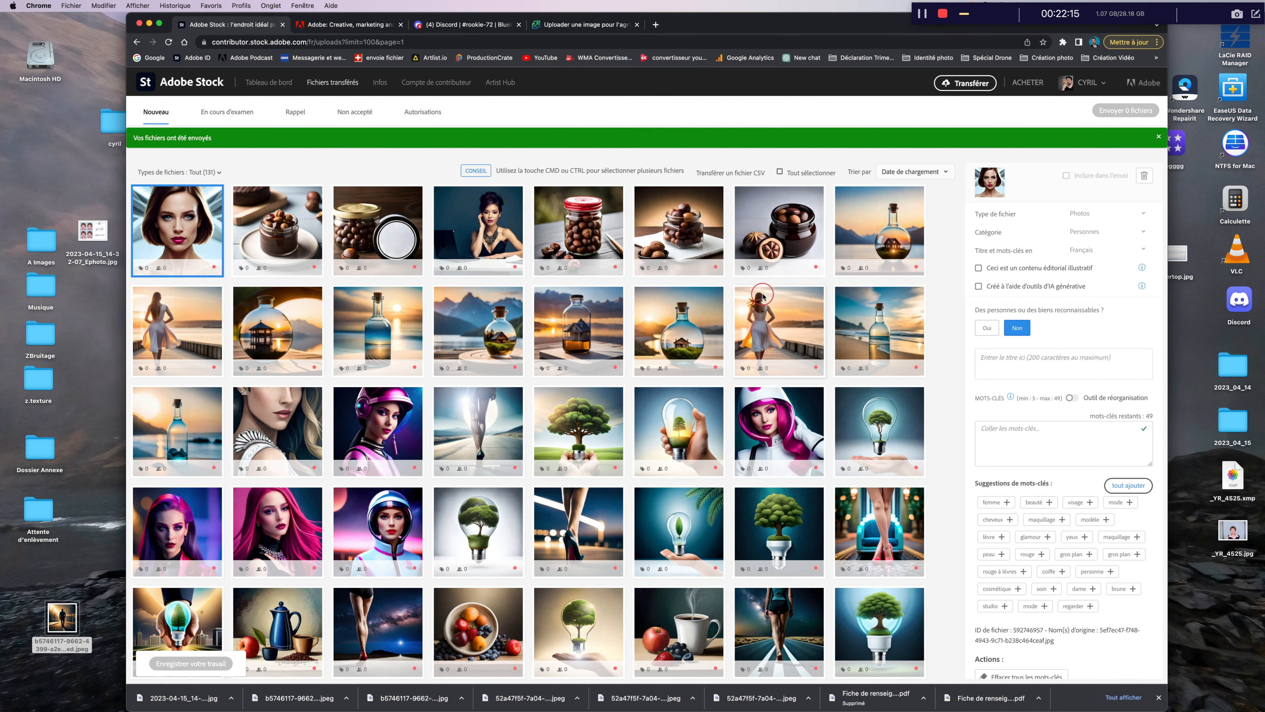